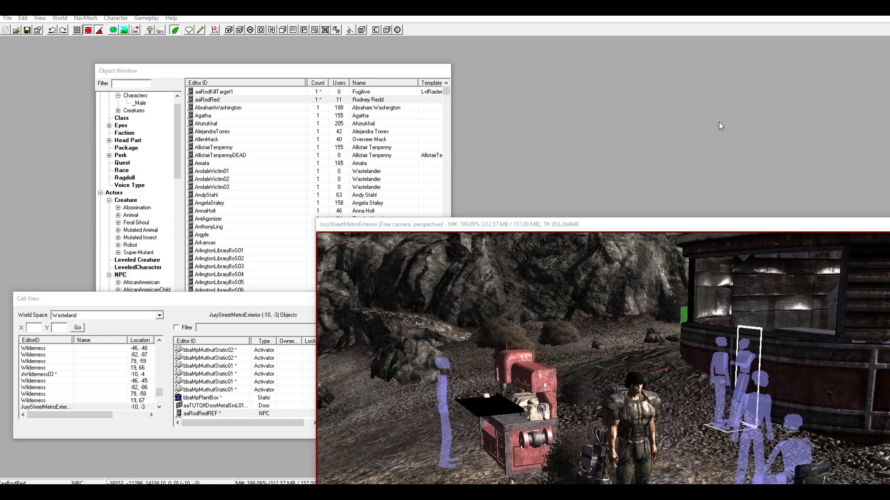
- Switch the Cell View's world space from Wasteland to Interiors
middle_click_drag(640, 341, 619, 318)
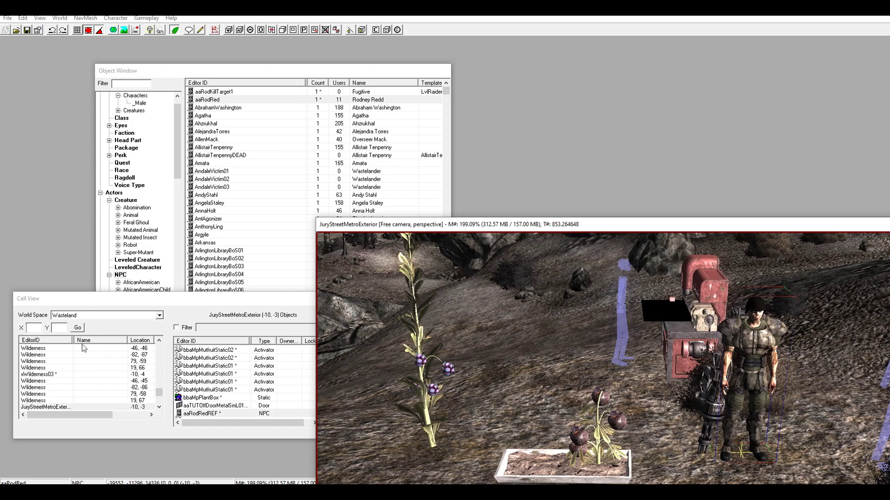
left_click(86, 318)
scroll(86, 337, "up", 13)
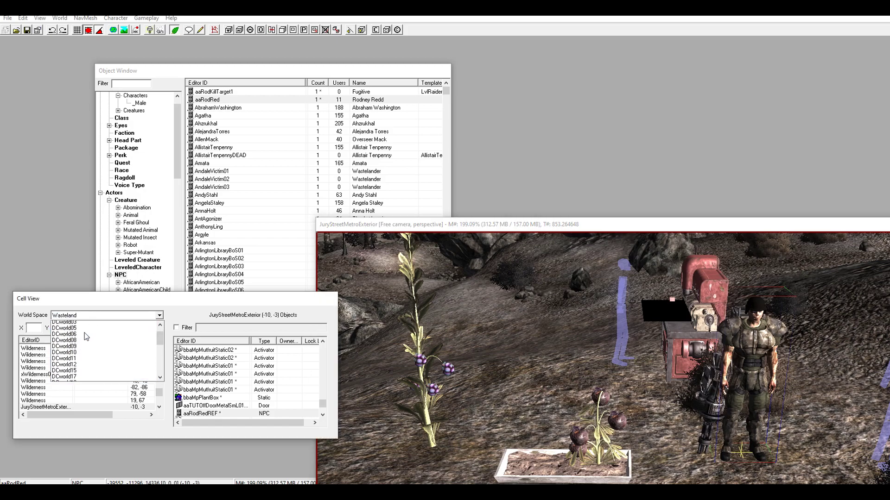
left_click(63, 324)
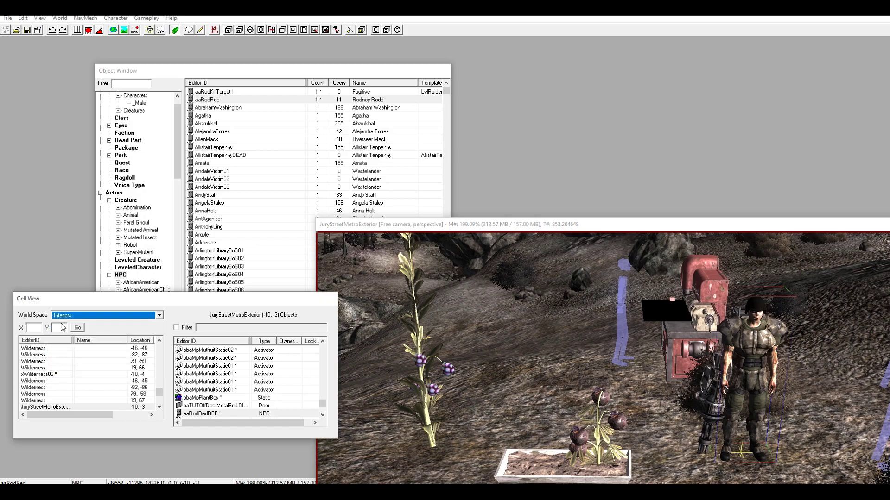
- Browse the interior cells, including the Evergreen Mills shacks, and examine their object lists for a suitable small house template
scroll(59, 360, "down", 15)
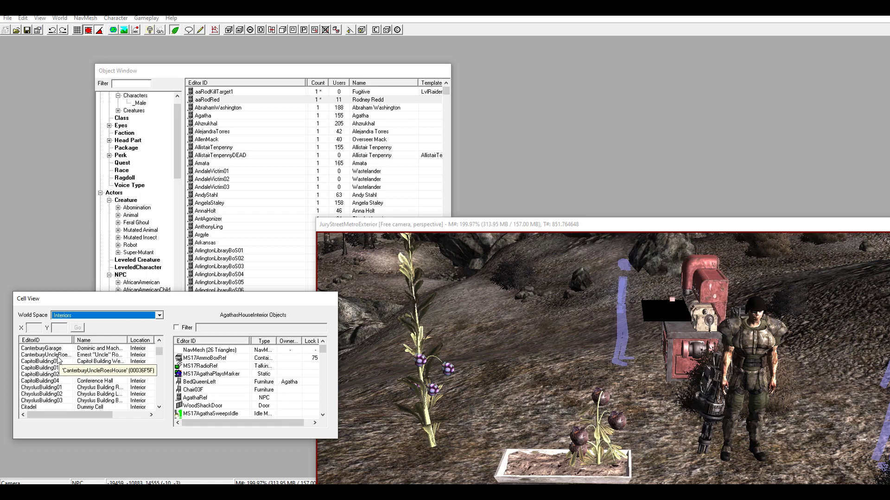
left_click(58, 356)
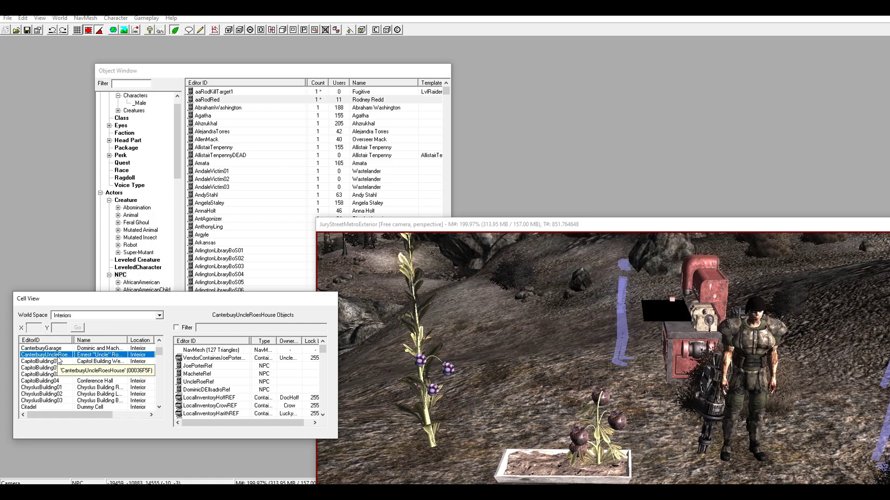
double_click(58, 355)
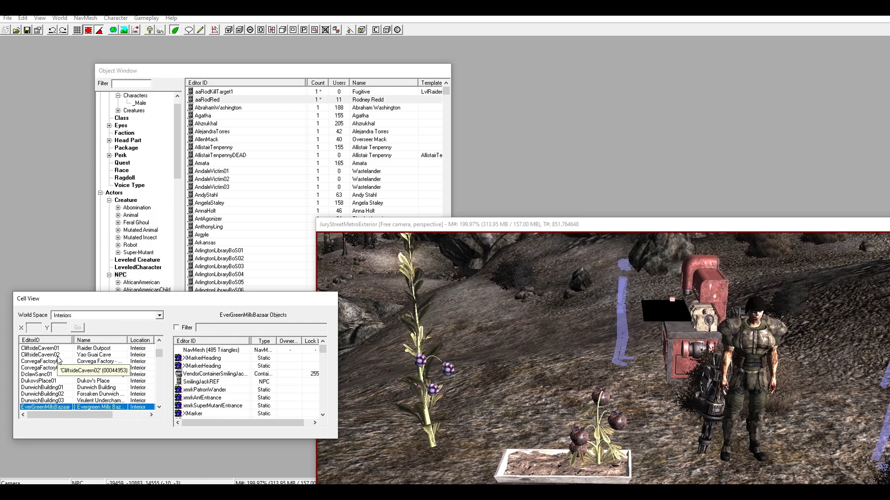
scroll(68, 360, "up", 1)
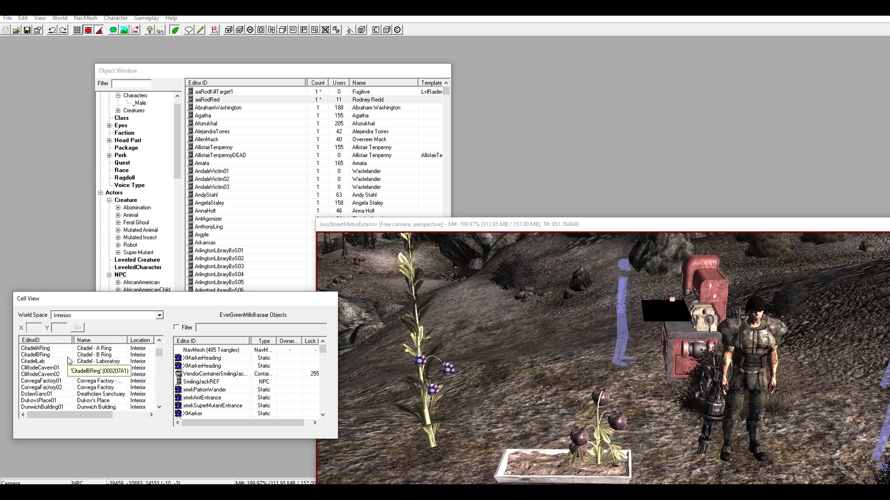
scroll(65, 378, "up", 1)
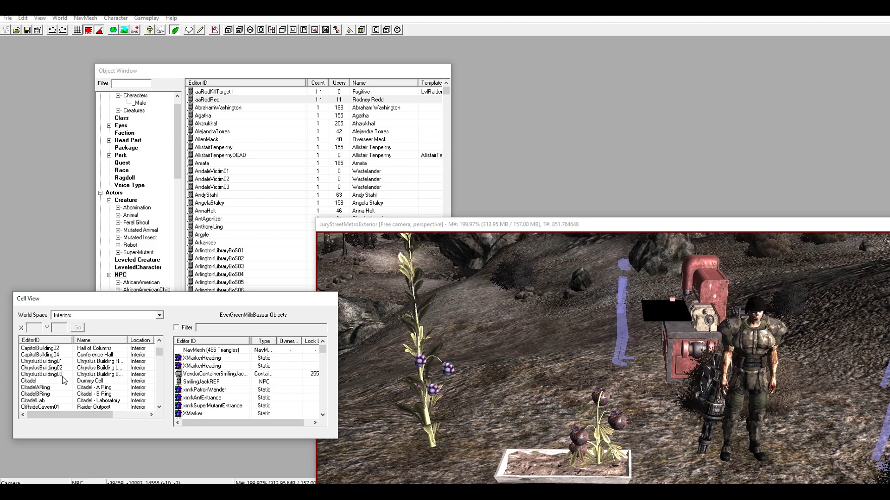
scroll(65, 380, "down", 4)
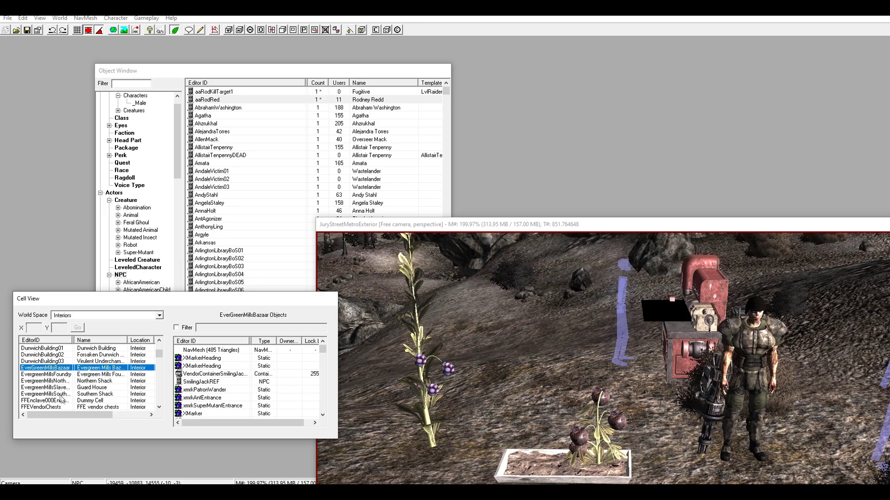
left_click(65, 395)
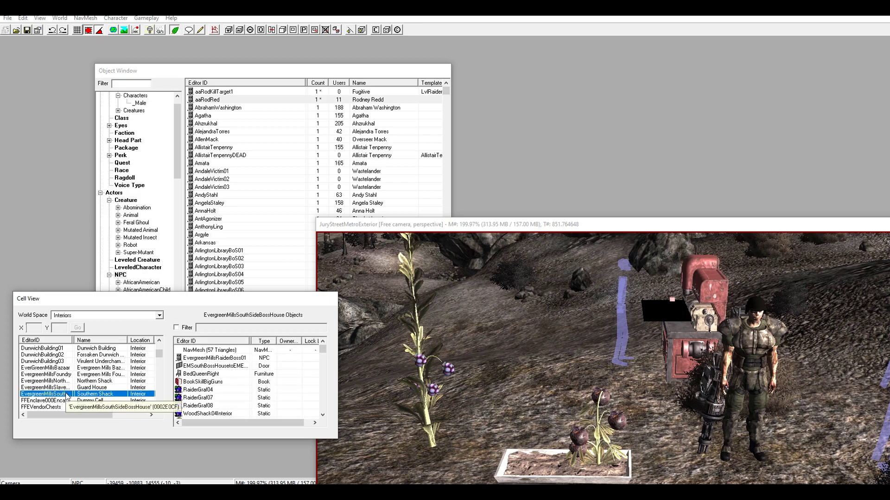
key("Down")
key("Down")
key("Down")
key("Down")
key("Down")
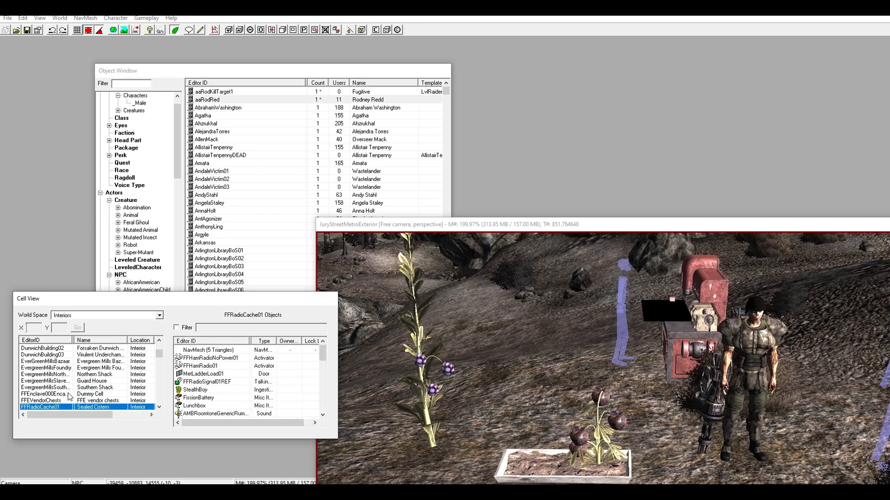
key("Up")
key("Up")
key("Up")
key("Up")
key("Up")
key("Up")
key("Up")
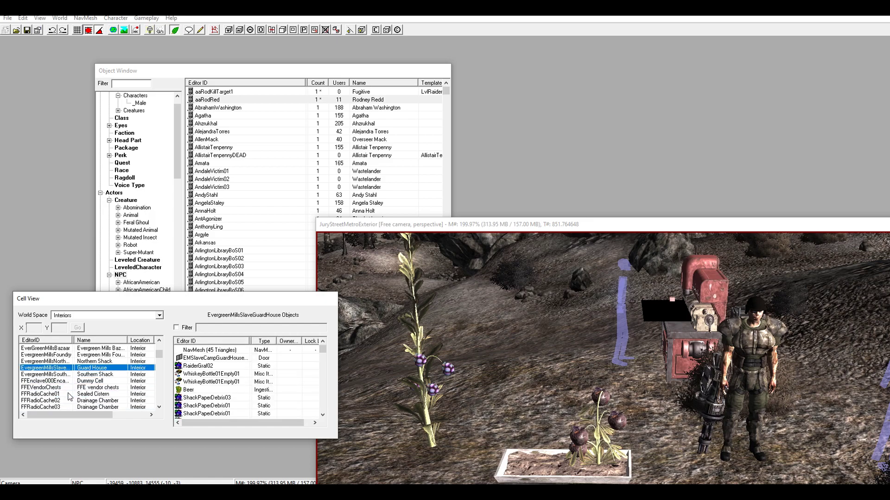
key("Up")
key("Up")
key("Up")
key("Up")
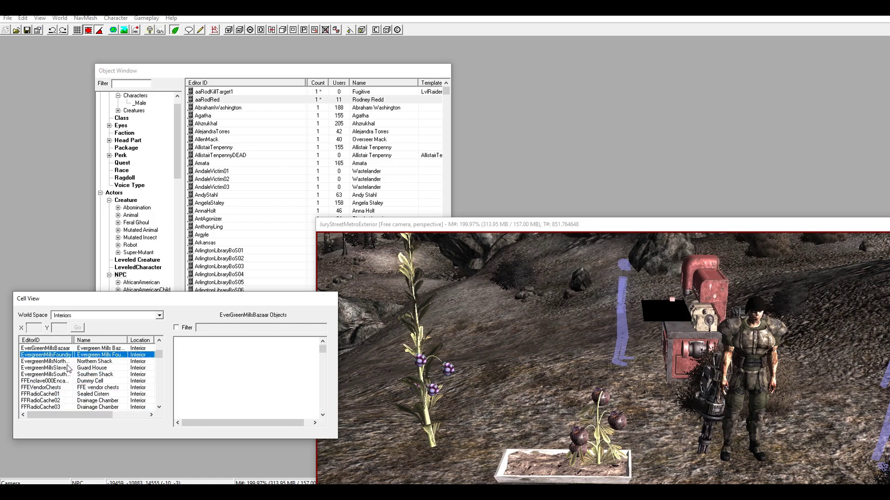
key("Up")
key("Down")
key("Down")
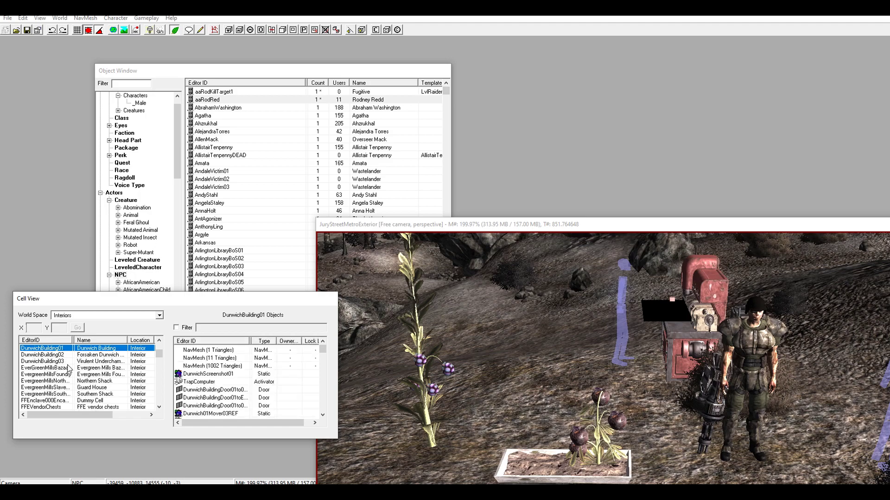
- Duplicate the EvergreenMillsSlaveGuardHouse interior cell
key("Down")
key("Down")
key("Down")
key("Down")
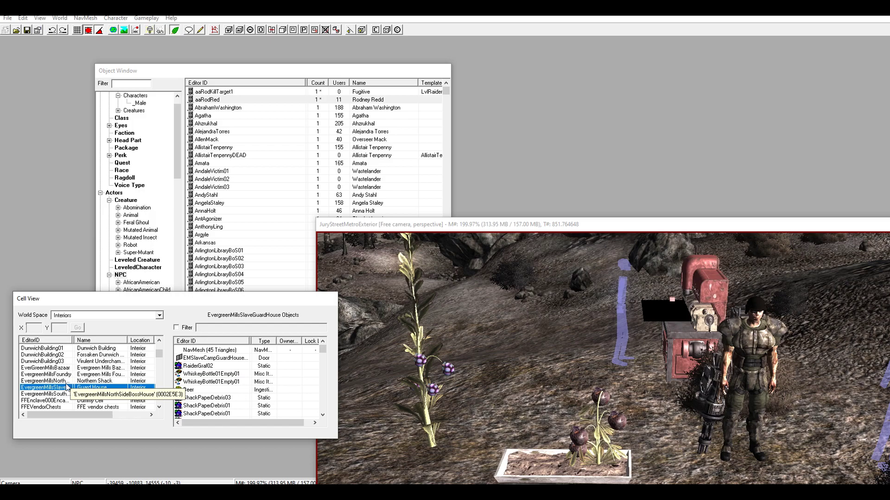
right_click(63, 392)
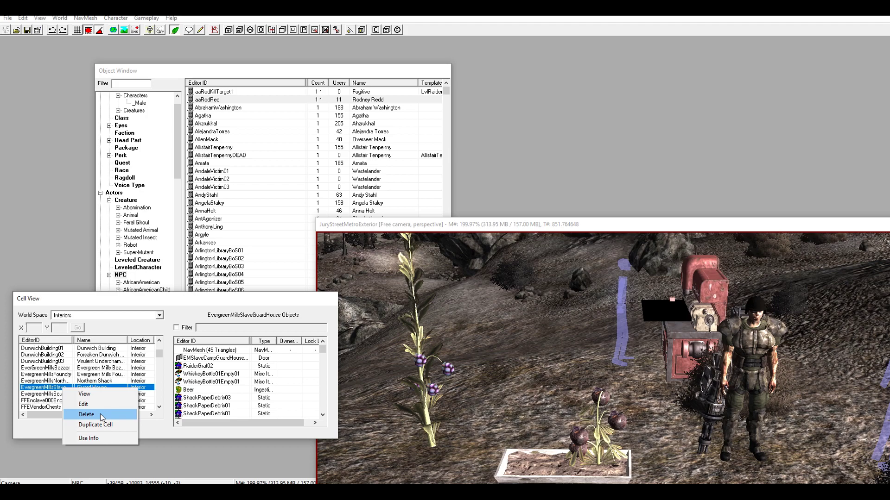
left_click(96, 425)
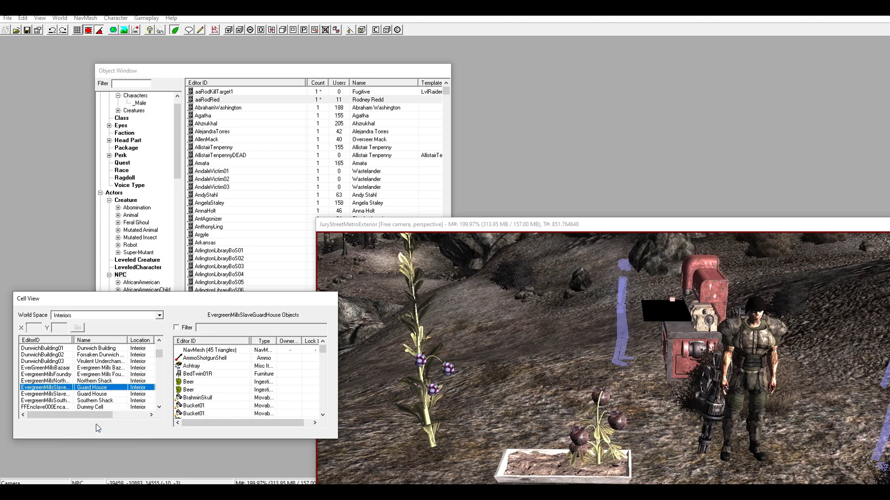
- Rename the duplicated guard house cell's editor ID as aaRodRedHouse
left_click(53, 395)
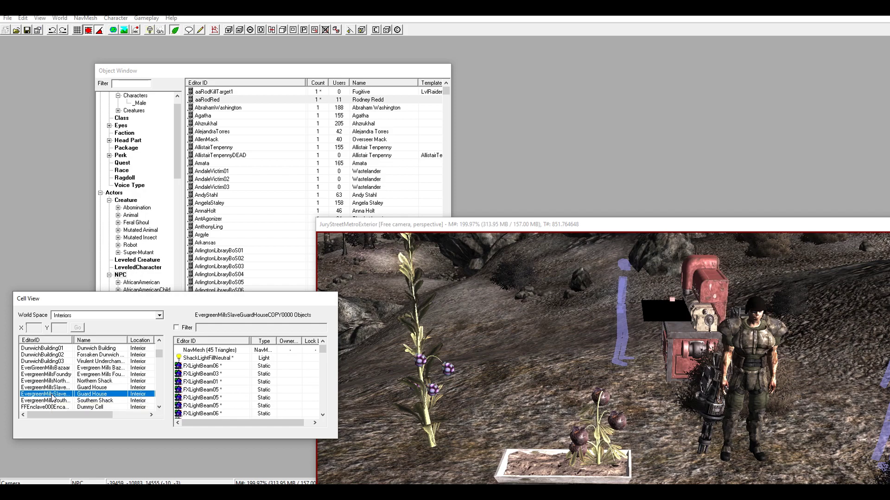
left_click(52, 394)
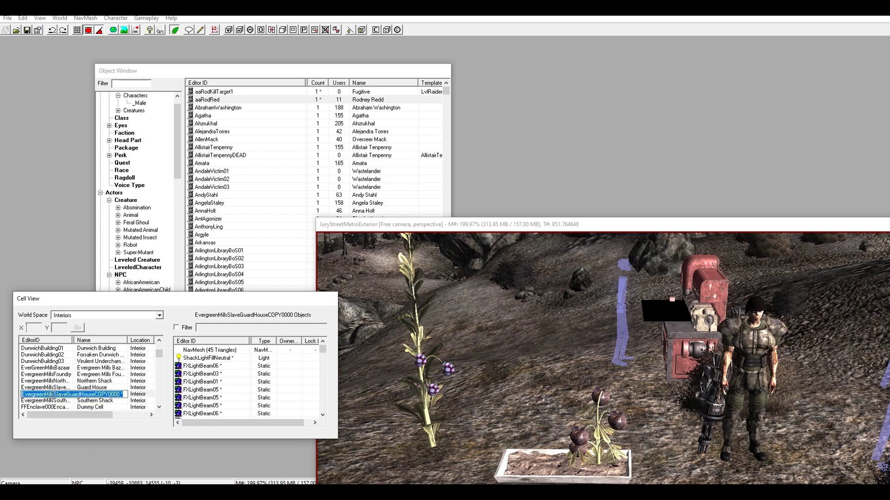
type("aa")
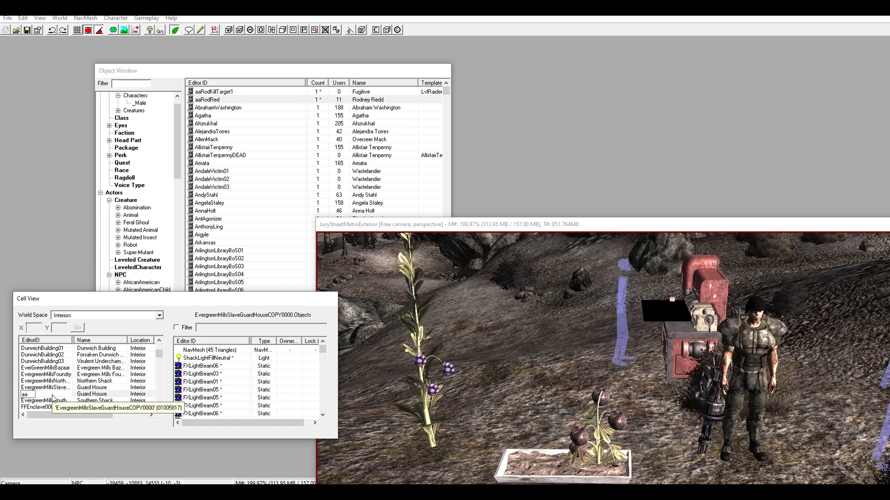
type("RodRedHous")
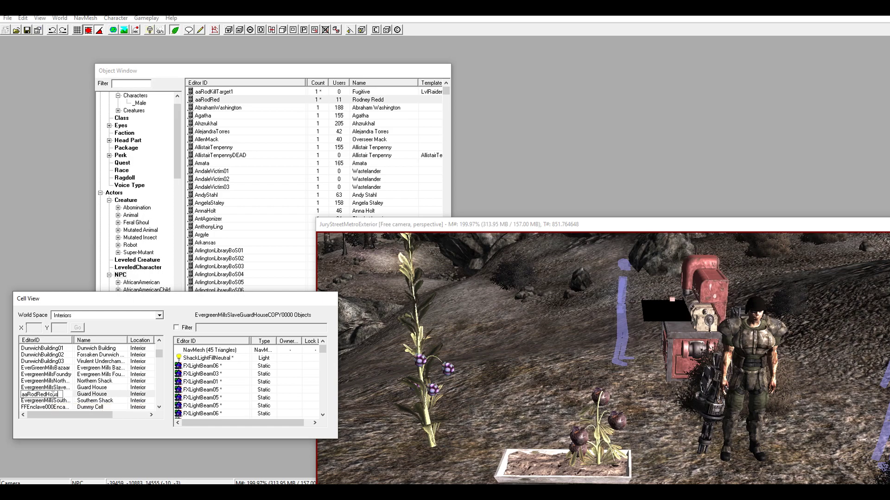
type("e")
key("Return")
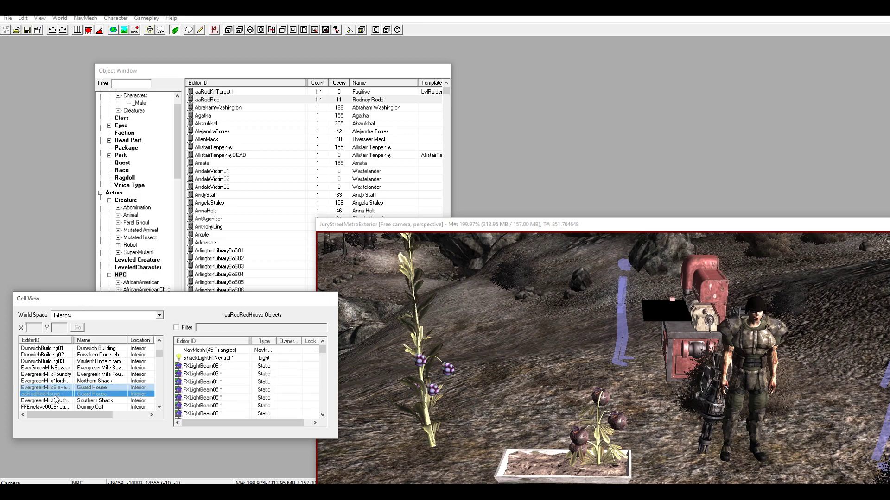
- Delete all listed objects in the aaRodRedHouse cell, from the navmesh entry through WoodShackDoor
left_click(203, 350)
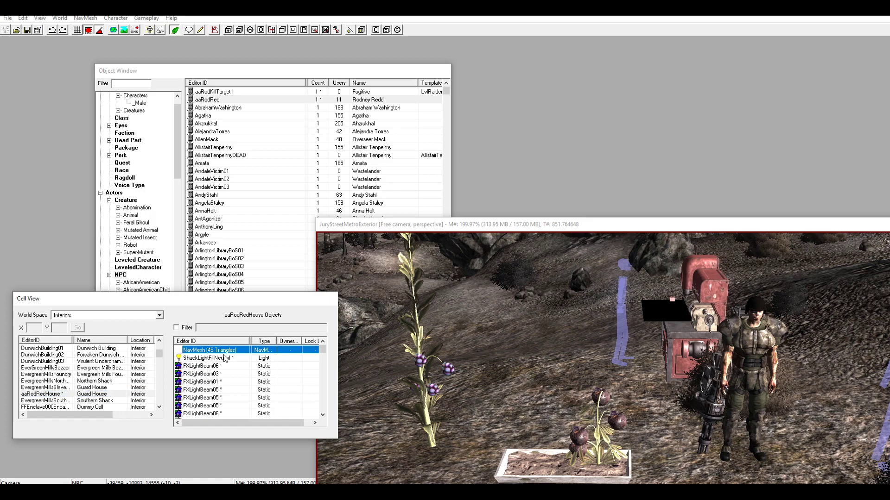
left_click_drag(322, 349, 321, 416)
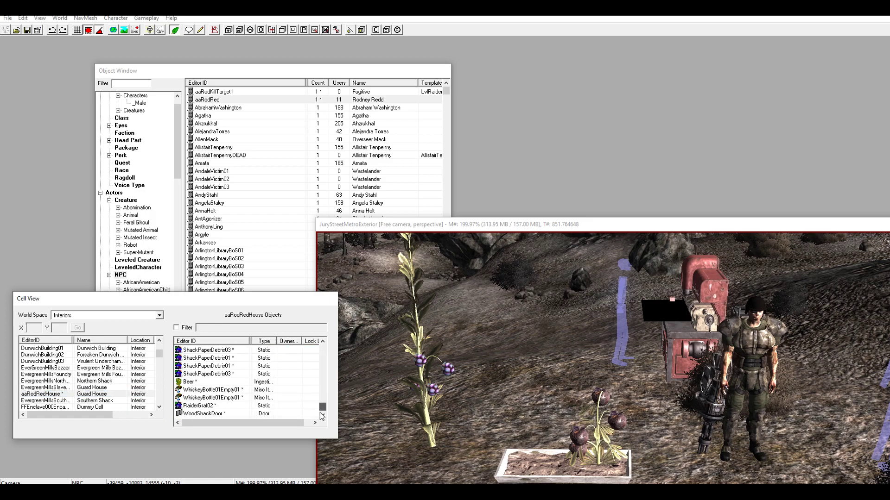
left_click(208, 413, "shift")
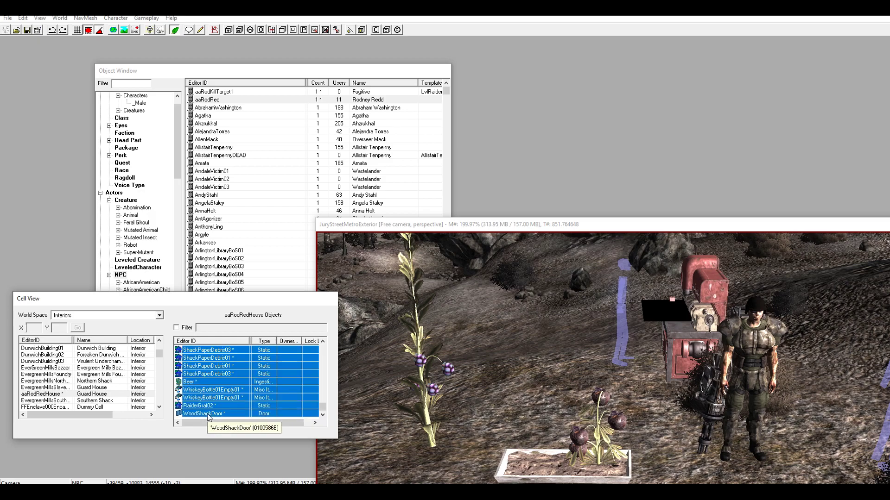
right_click(213, 367)
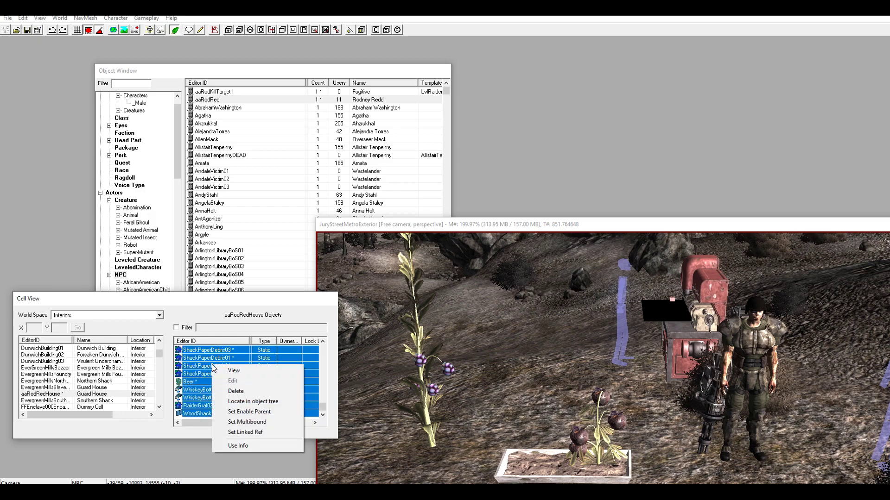
left_click(237, 392)
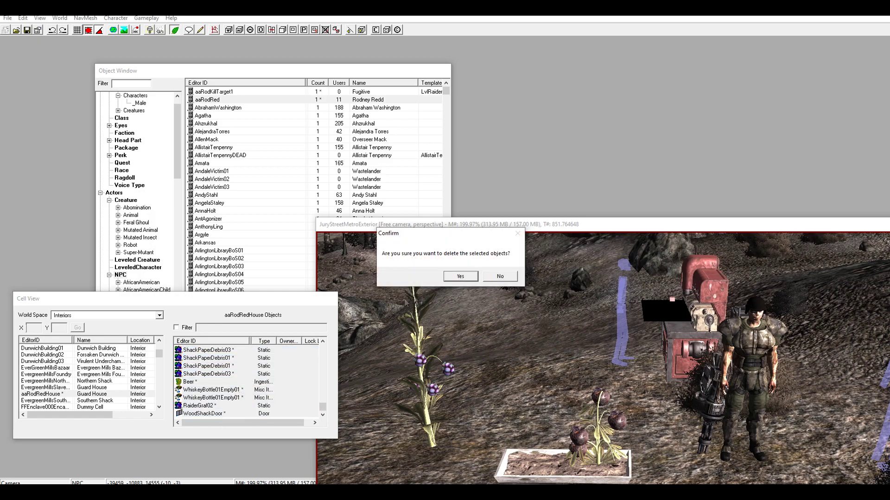
left_click(460, 276)
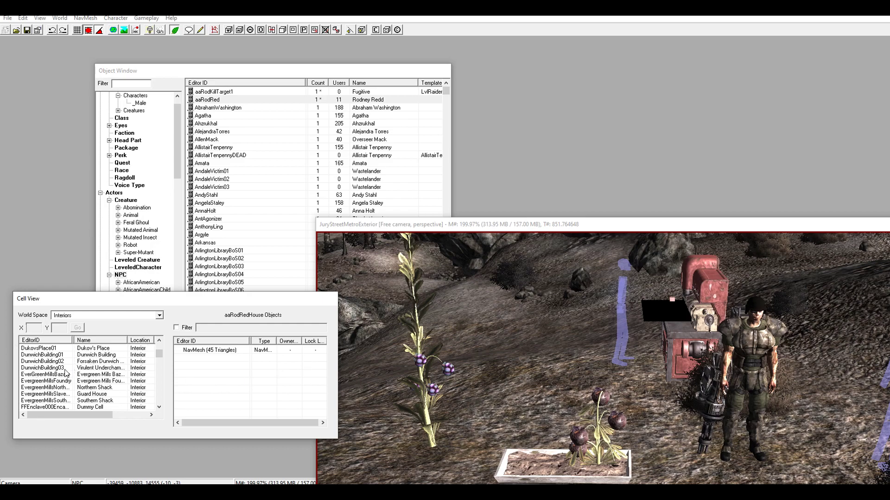
- Load the aaRodRedHouse interior cell in the render window, ignoring the assertion
scroll(98, 390, "down", 1)
scroll(98, 391, "up", 2)
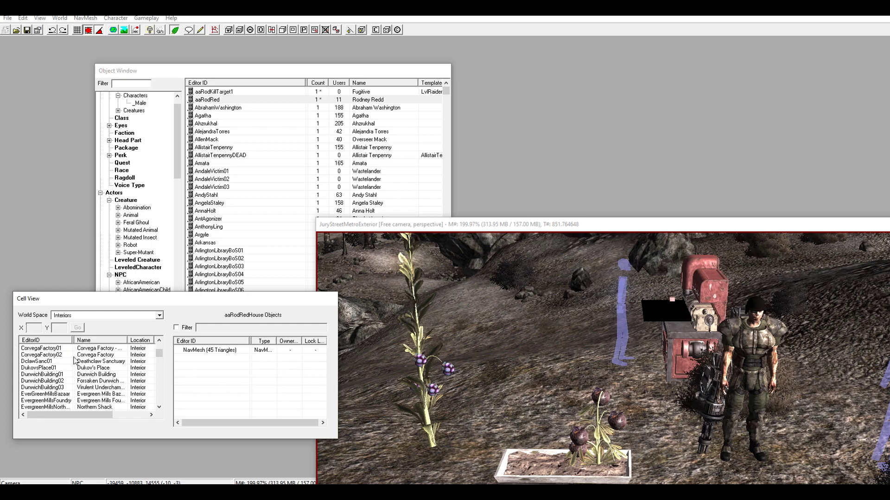
scroll(63, 385, "up", 20)
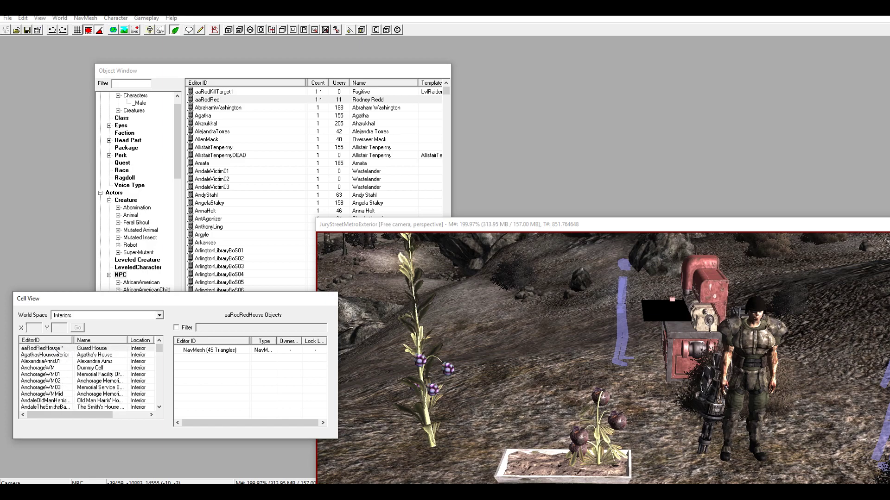
double_click(54, 352)
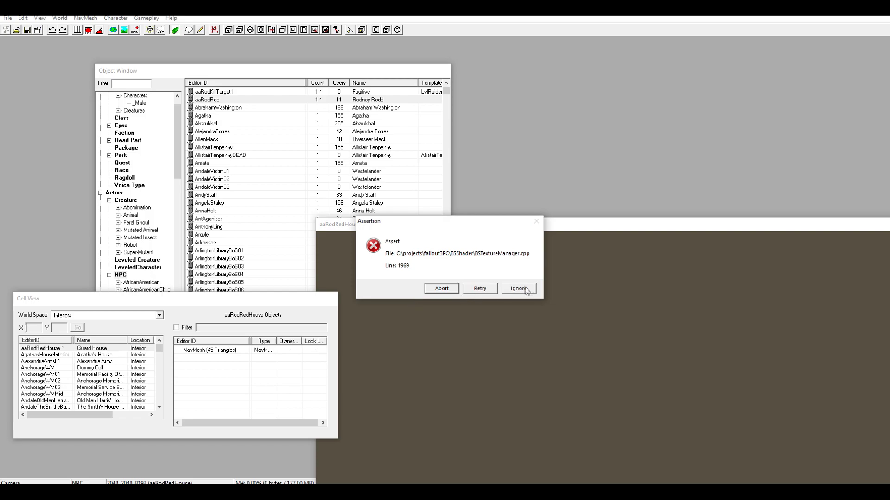
left_click(518, 289)
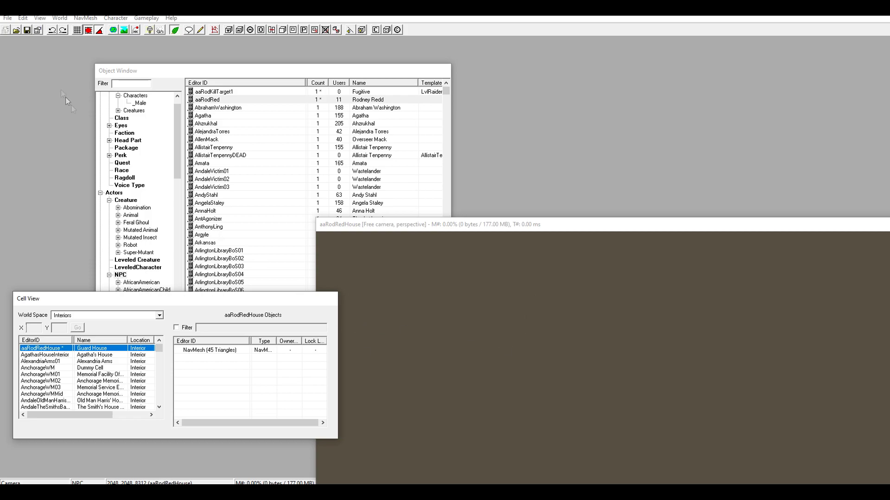
- Turn on navmesh editing and delete the entire leftover navmesh in the aaRodRedHouse cell
left_click(215, 30)
middle_click_drag(463, 358, 461, 297)
middle_click_drag(461, 340, 486, 333)
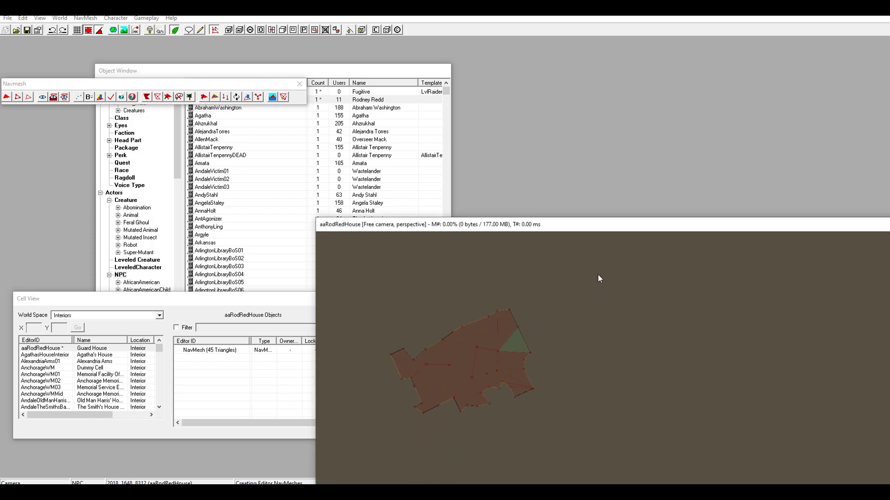
left_click_drag(598, 274, 341, 449)
left_click(17, 96)
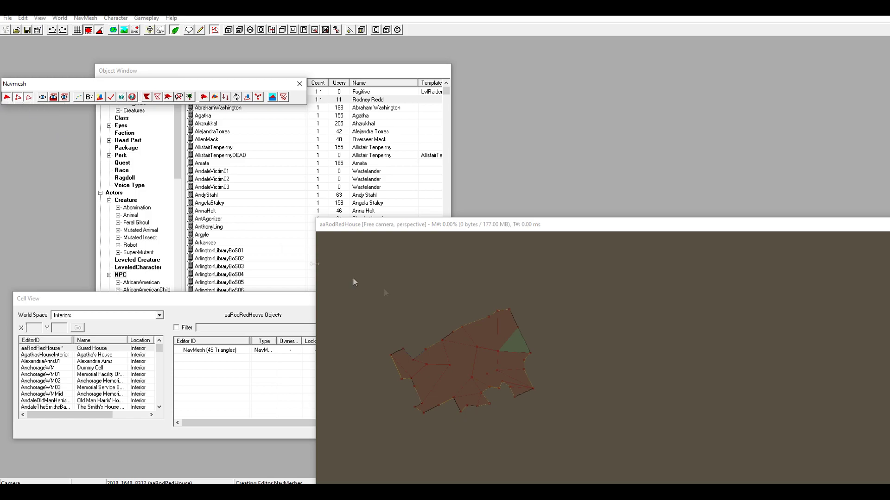
left_click_drag(686, 286, 357, 449)
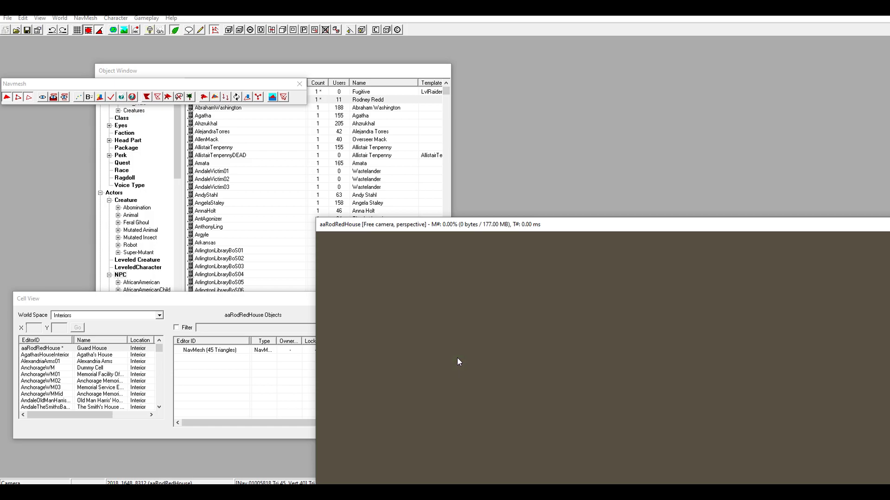
- Close the navmesh editing toolbar and list the Static world objects
left_click(299, 83)
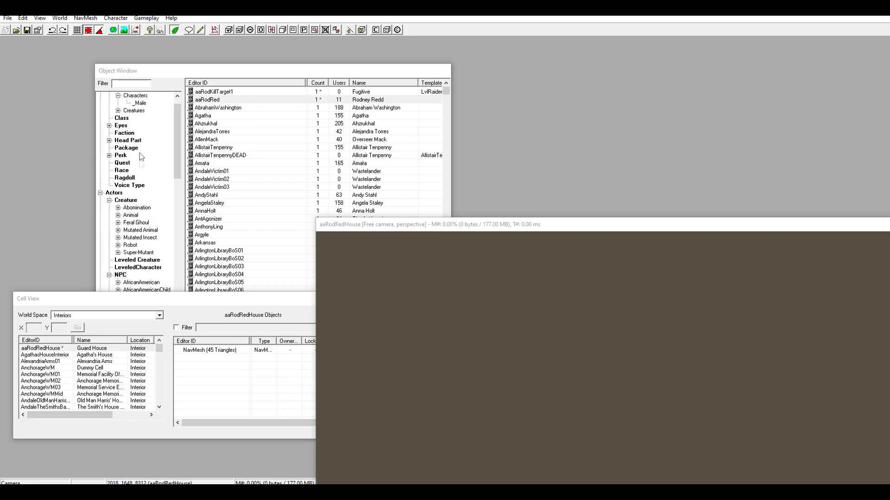
scroll(121, 181, "down", 15)
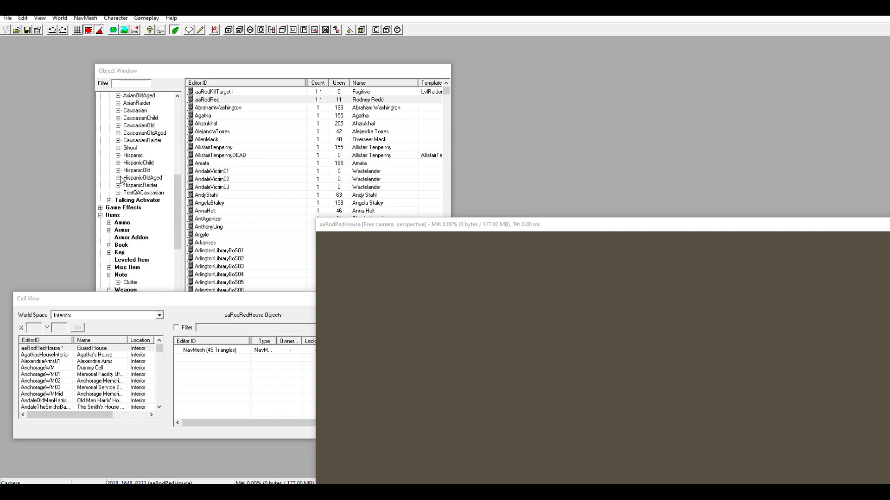
scroll(121, 184, "down", 10)
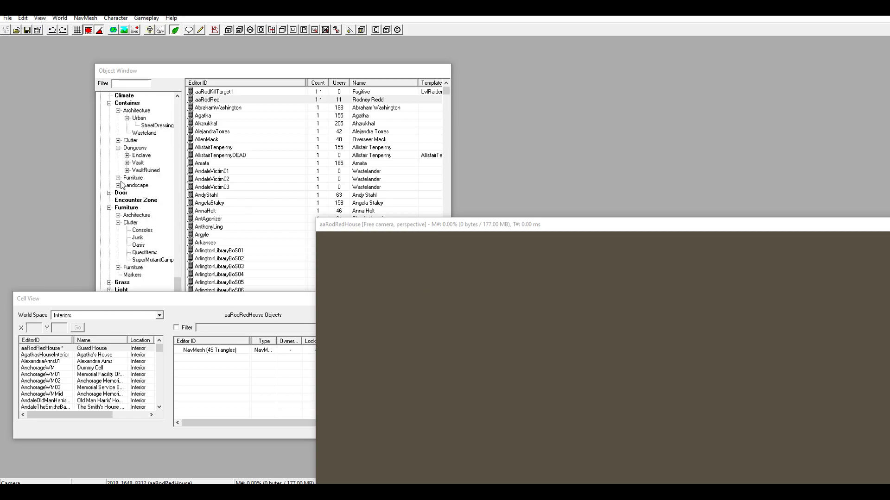
scroll(124, 188, "up", 15)
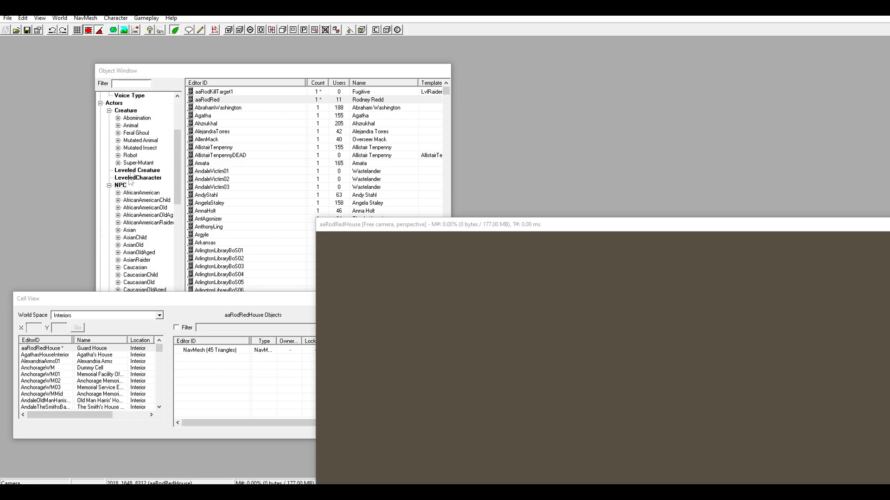
left_click(130, 177)
scroll(131, 183, "down", 15)
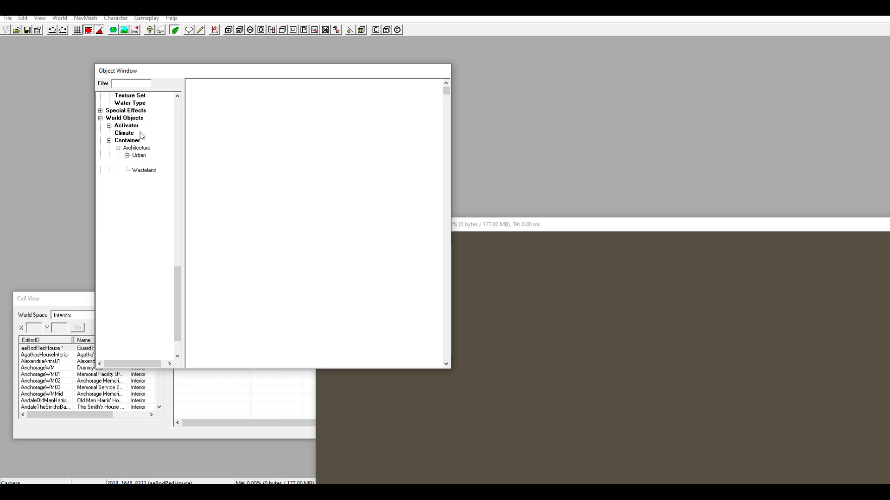
scroll(139, 136, "up", 5)
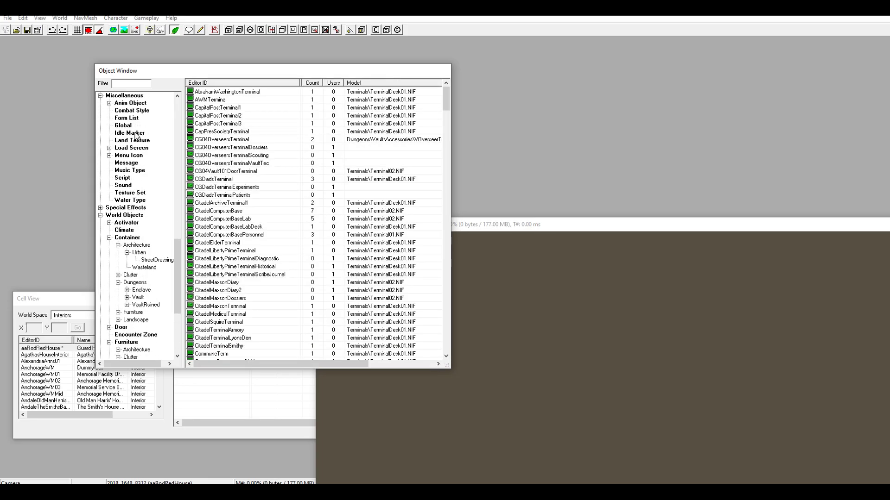
scroll(136, 135, "down", 10)
scroll(146, 247, "up", 7)
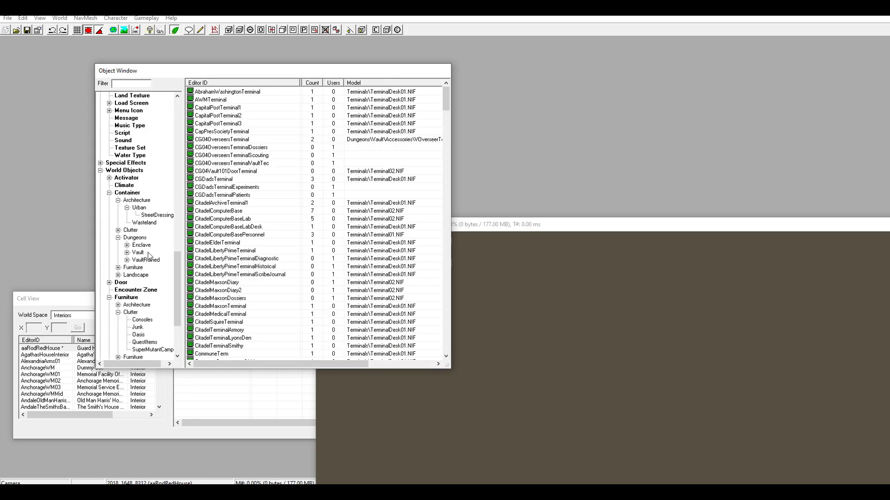
scroll(146, 246, "up", 15)
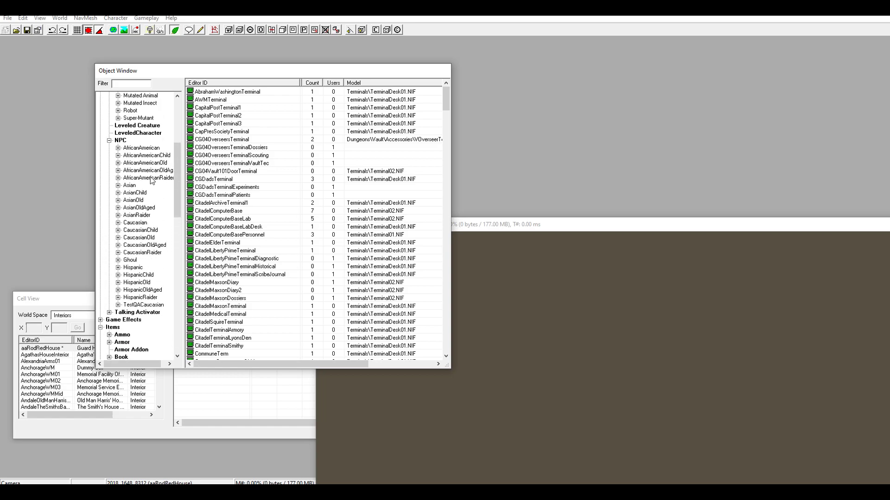
scroll(148, 177, "up", 3)
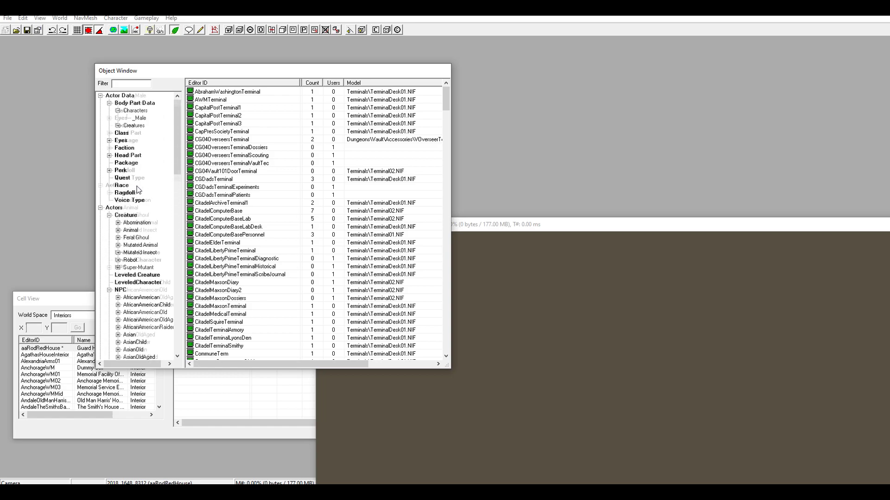
scroll(137, 189, "down", 12)
scroll(139, 208, "down", 8)
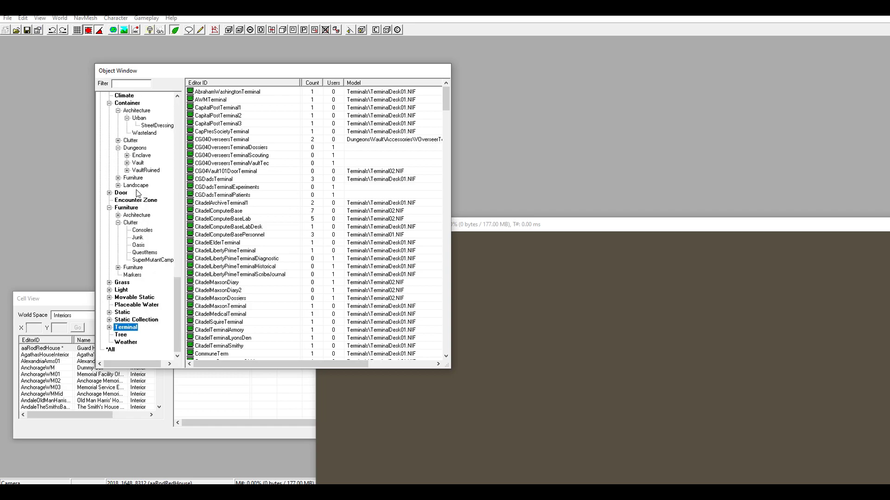
left_click(125, 315)
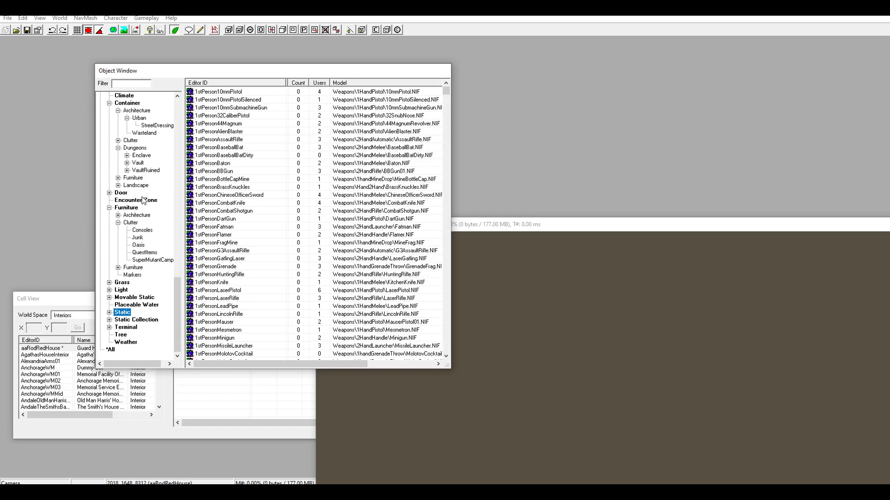
- Browse the Static subcategories and filter the objects by "shack"
left_click(119, 83)
left_click(110, 313)
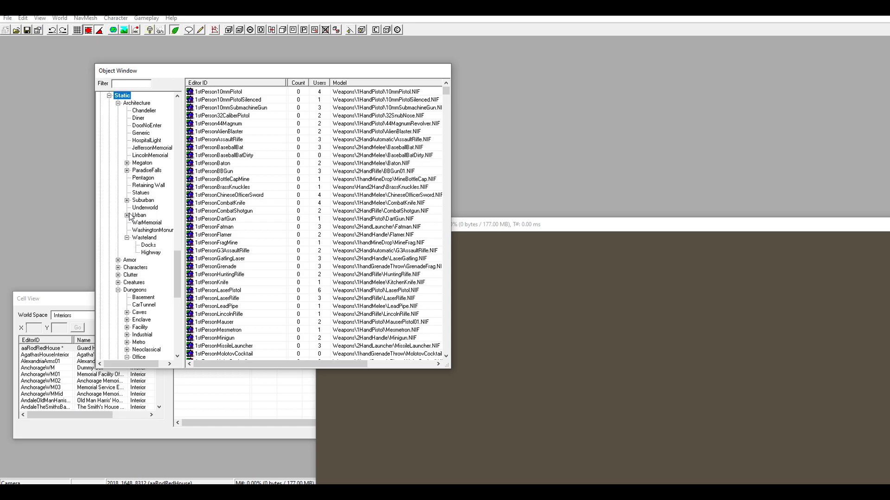
scroll(142, 282, "up", 1)
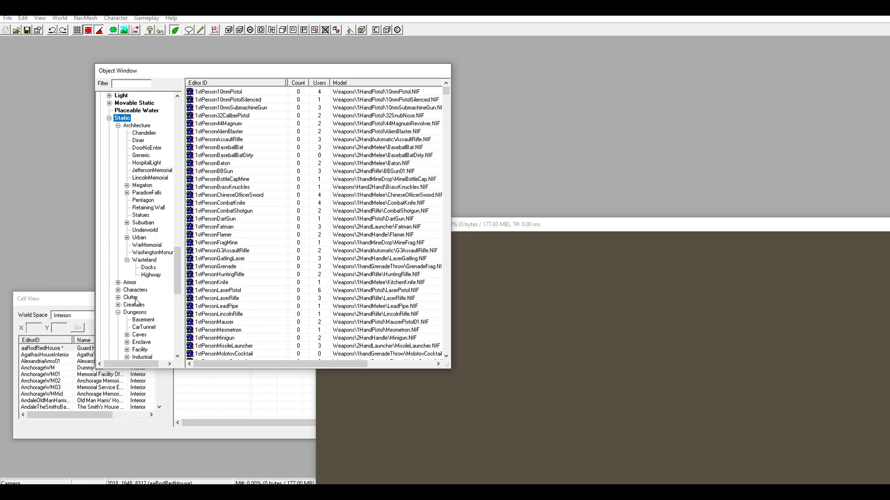
scroll(136, 306, "down", 1)
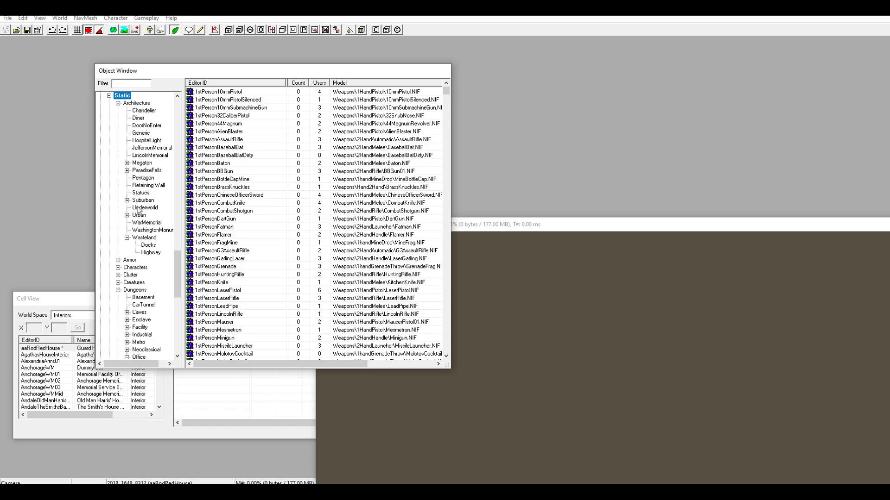
scroll(139, 232, "down", 2)
scroll(137, 262, "down", 3)
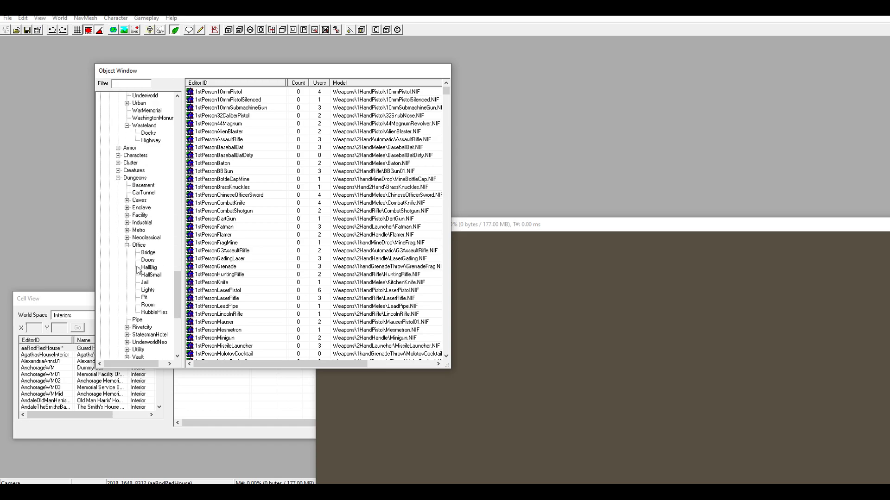
scroll(143, 262, "down", 2)
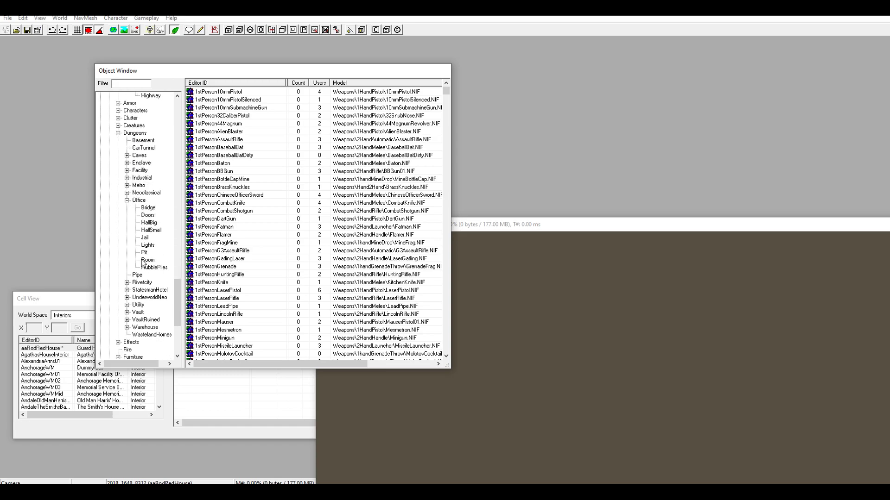
scroll(143, 264, "down", 2)
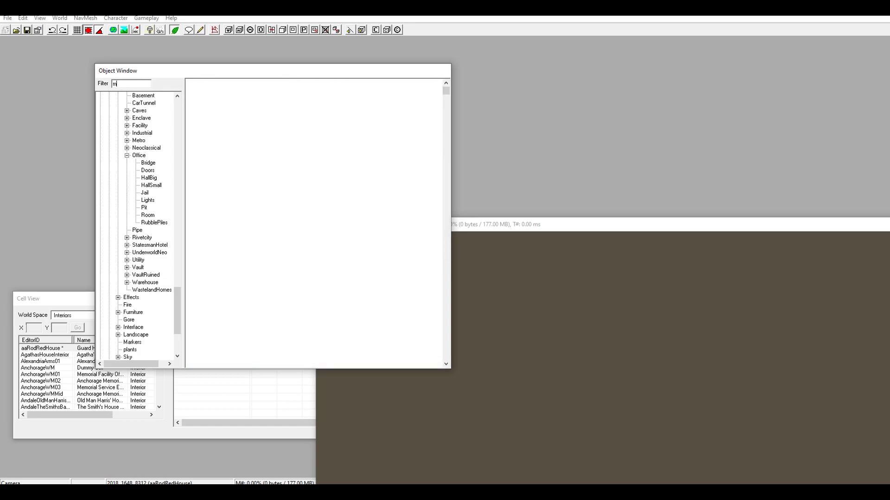
key("BackSpace")
type("shack")
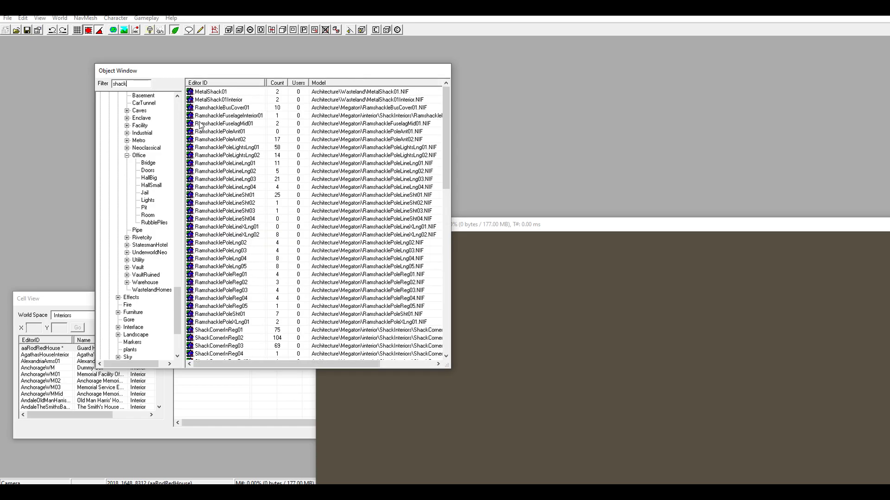
- Preview the MetalShack01 model and rotate it to see its doorway side
right_click(214, 92)
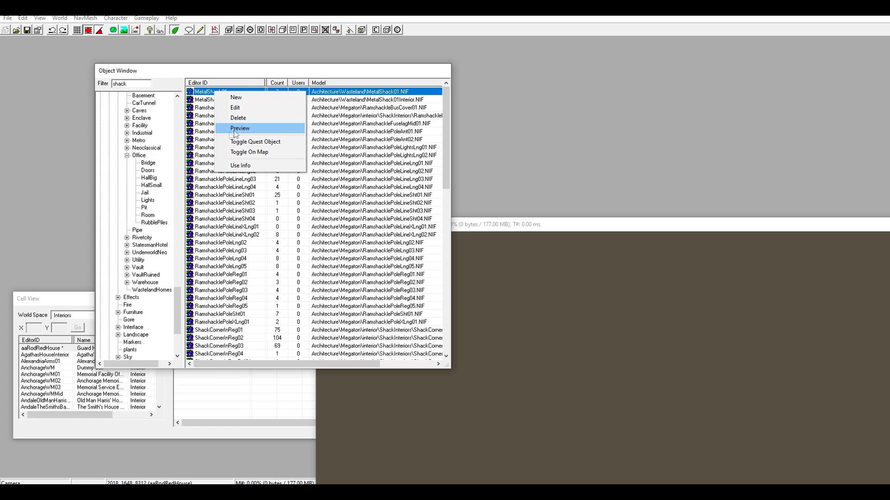
left_click(244, 130)
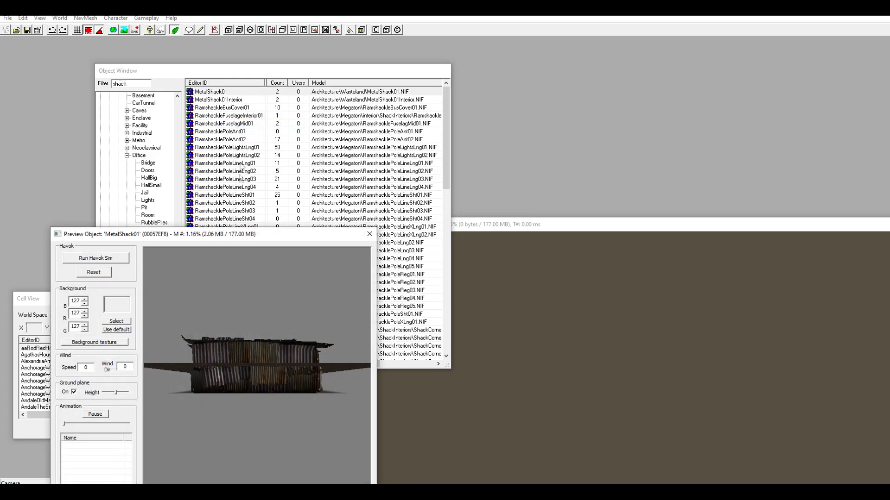
left_click_drag(255, 376, 213, 340)
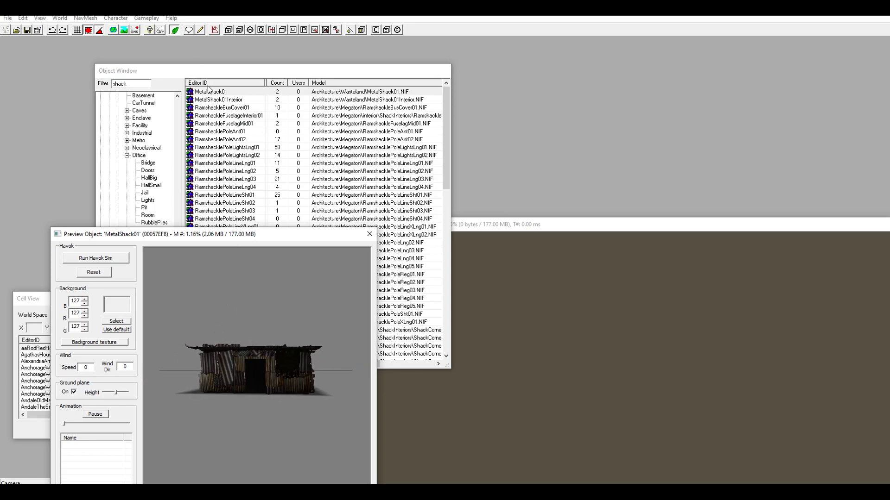
- Preview the other filtered shack and ramshackle models in turn, and inspect the inside of MetalShack01Interior
left_click(208, 99)
key("Down")
key("Down")
key("Down")
key("Down")
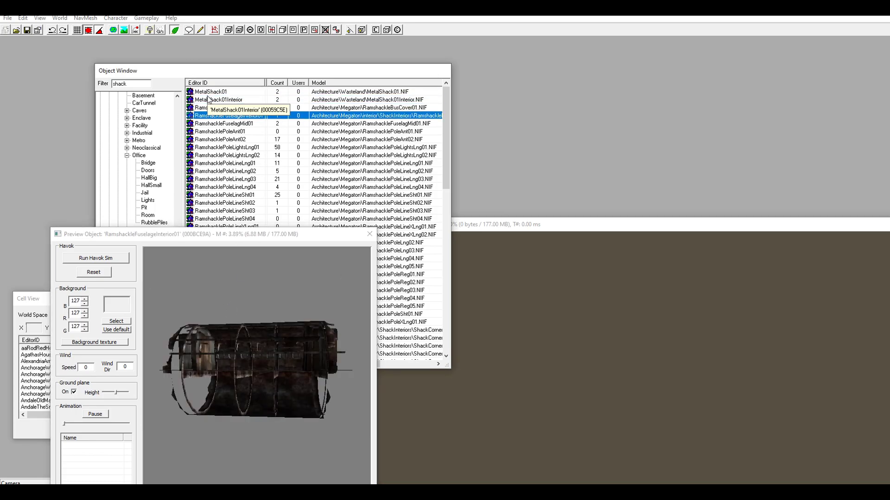
key("Down")
key("Down")
key("Down")
key("Down")
key("Down")
key("Down")
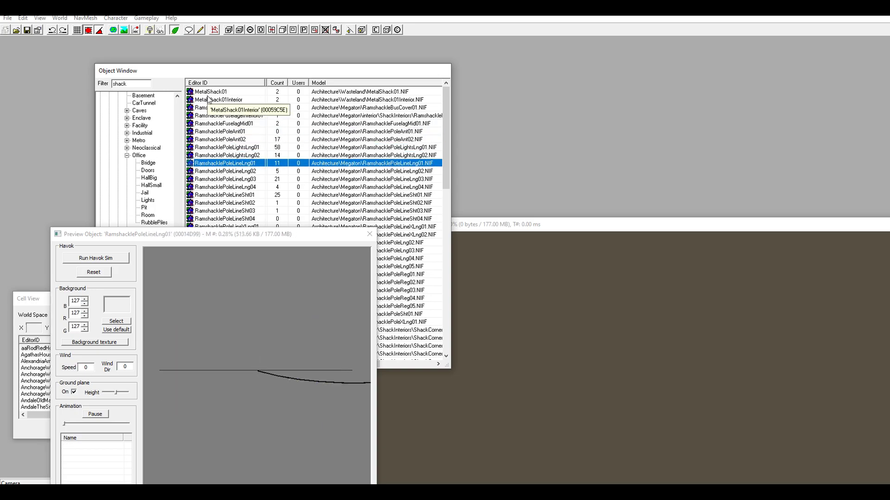
key("Down")
key("Down")
key("Down")
key("Down")
key("Down")
key("Down")
key("Down")
key("Down")
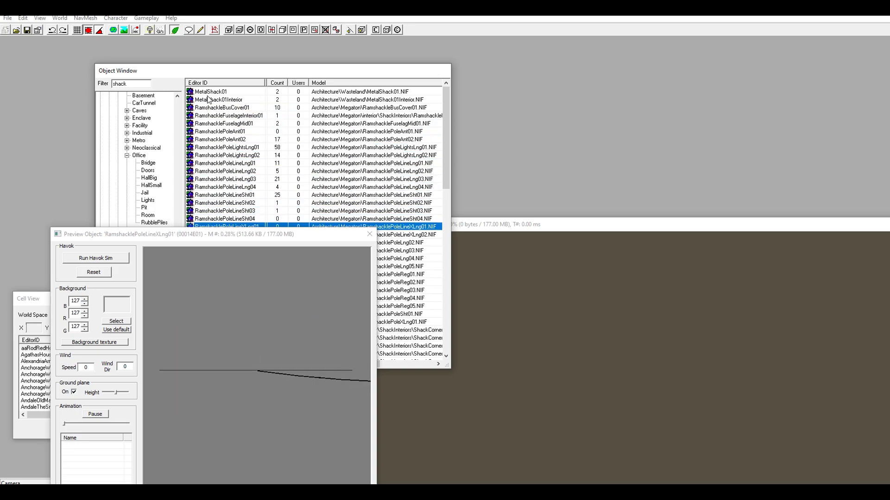
key("Down")
key("Down")
key("Down")
left_click(226, 171)
key("Up")
key("Up")
key("Up")
key("Up")
key("Up")
key("Up")
key("Up")
key("Up")
key("Up")
key("Up")
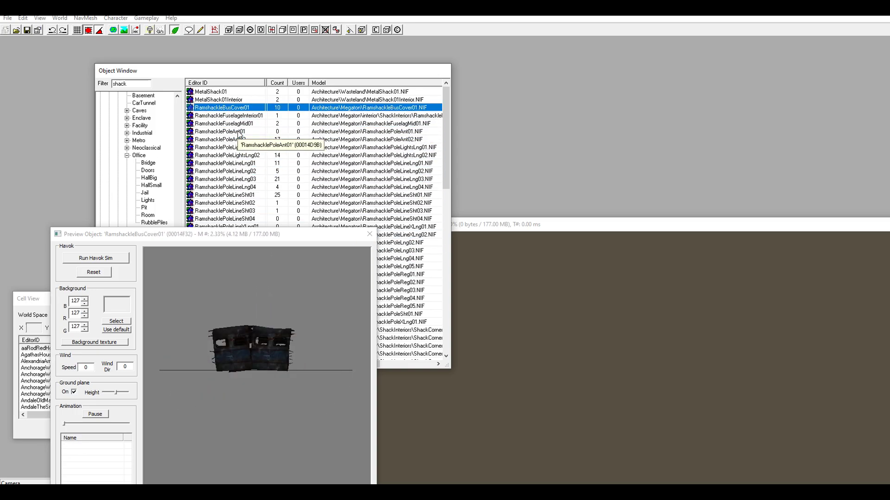
left_click(237, 103)
left_click_drag(258, 313, 169, 377)
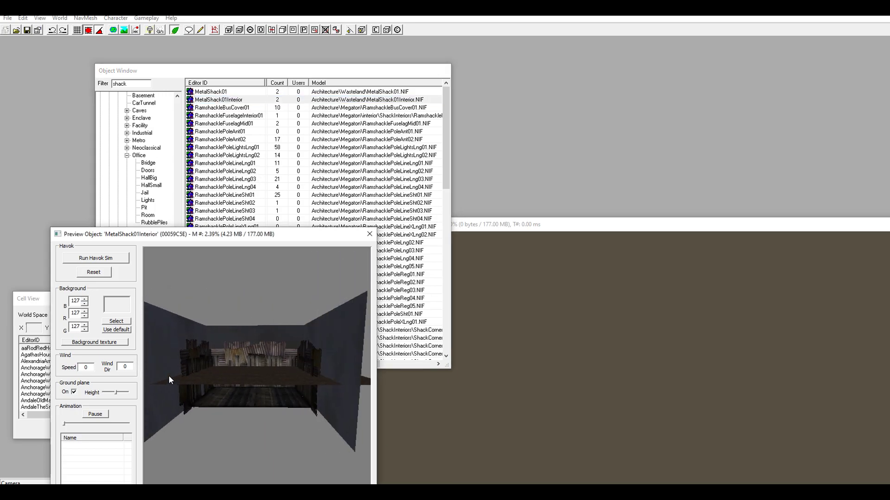
- Change the object filter to "woodshack"
left_click(138, 82)
double_click(137, 82)
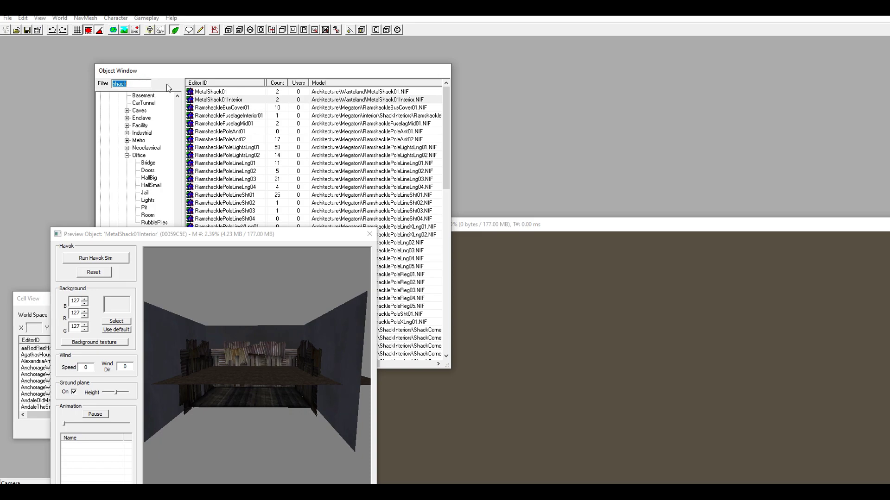
type("woodshack")
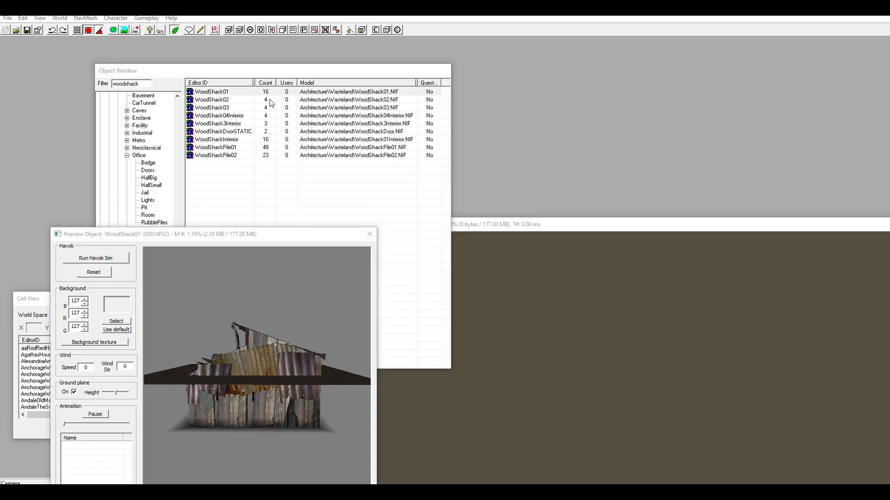
- Preview the wood shack exterior models and rotate WoodShack01 to see its entrance
left_click(211, 91)
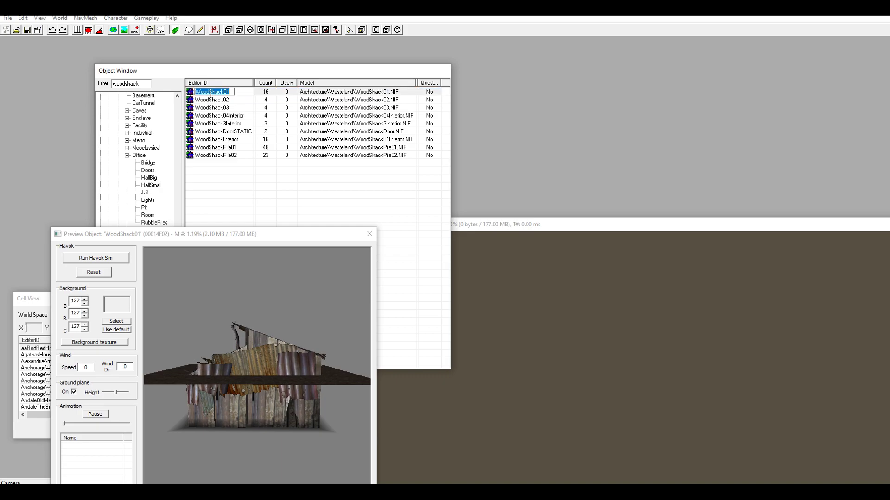
left_click(211, 92)
left_click(214, 101)
key("Down")
key("Down")
key("Up")
key("Up")
key("Up")
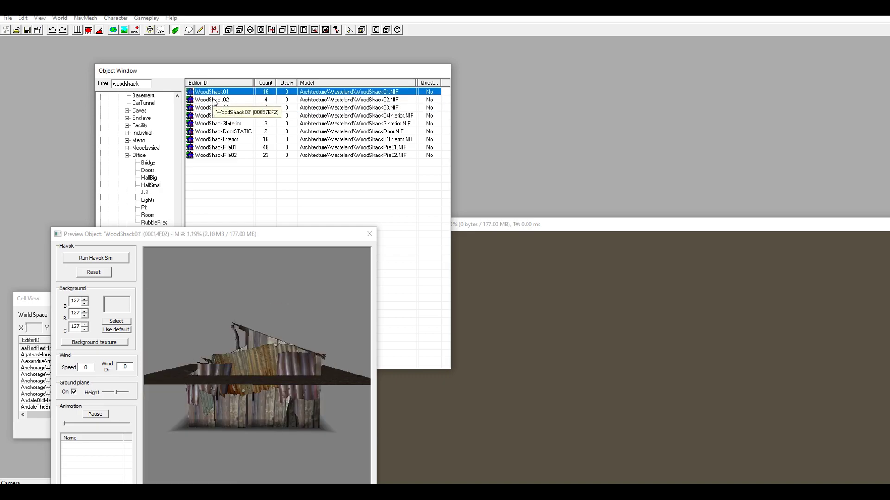
left_click_drag(237, 331, 303, 213)
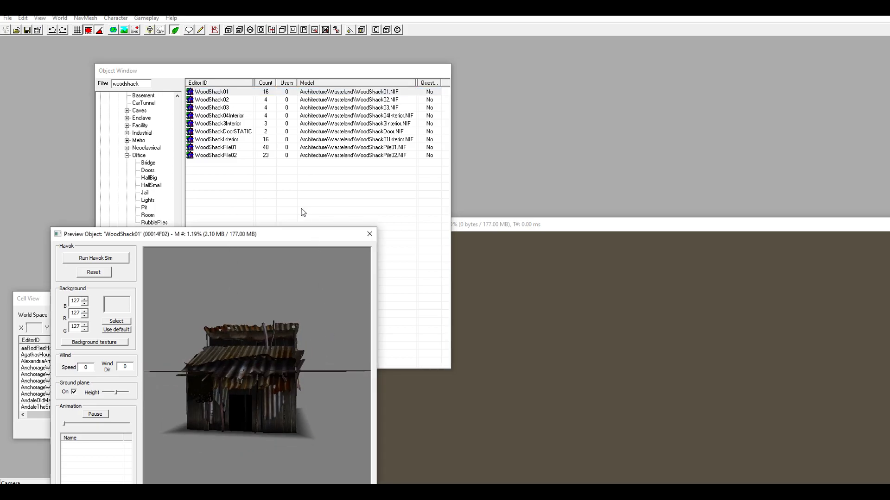
- Compare the wood shack interior models in the preview, inspect WoodShack3Interior from inside, and close the preview
left_click(227, 116)
key("Down")
key("Up")
key("Up")
key("Up")
key("Down")
key("Down")
key("Down")
key("Down")
key("Up")
key("Up")
key("Down")
left_click(277, 262)
left_click_drag(311, 402, 332, 386)
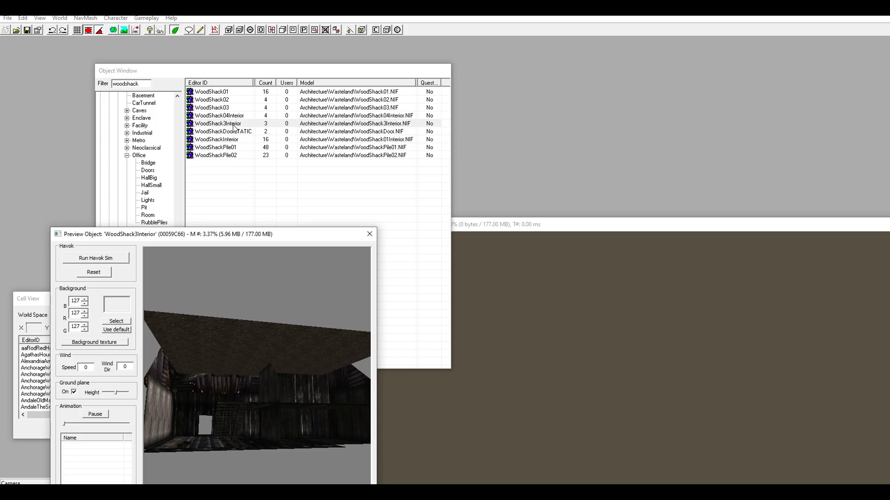
left_click(369, 234)
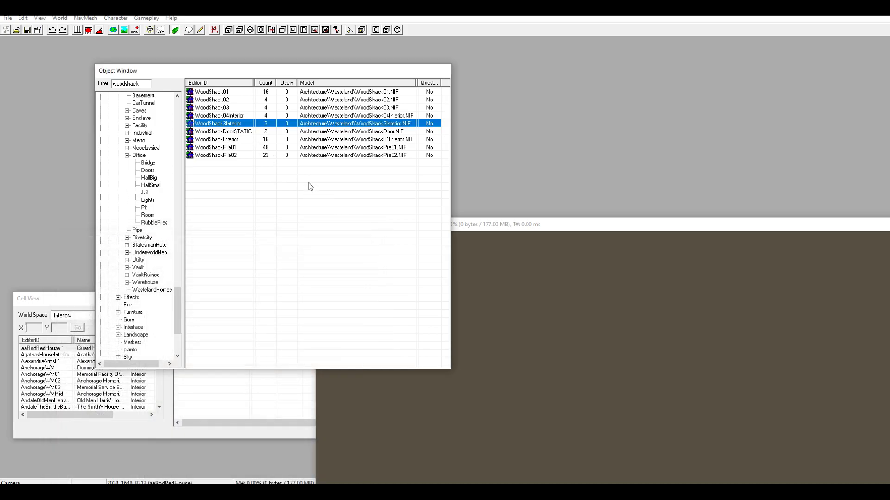
- Place the WoodShack3Interior static in the empty aaRodRedHouse cell
left_click_drag(225, 126, 561, 315)
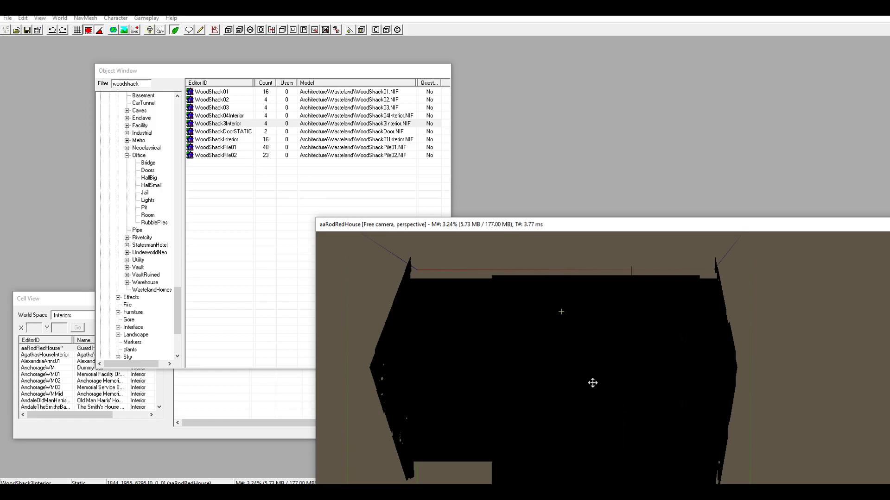
left_click_drag(593, 383, 580, 365)
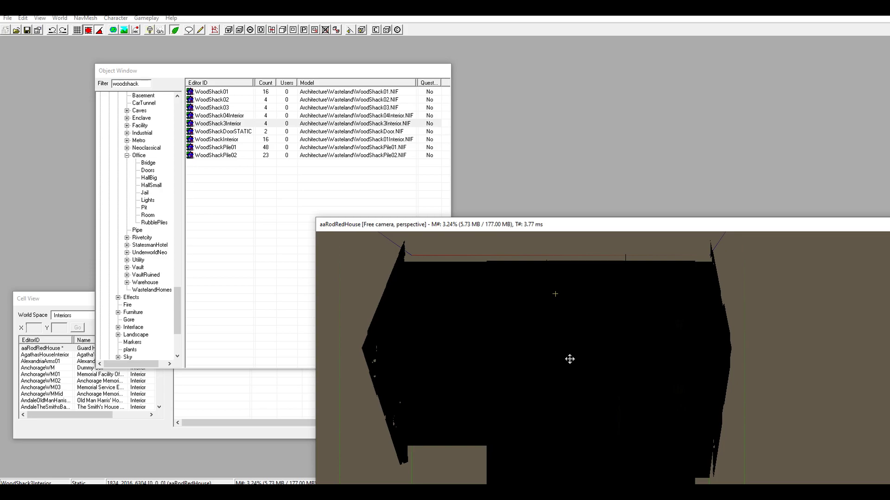
- Move the placed WoodShack3Interior reference to the cell origin by setting its X, Y and Z position to 0
mouse_move(530, 361)
middle_mouse_down("shift")
mouse_move(525, 376)
mouse_move(512, 348)
mouse_move(519, 359)
middle_mouse_up("shift")
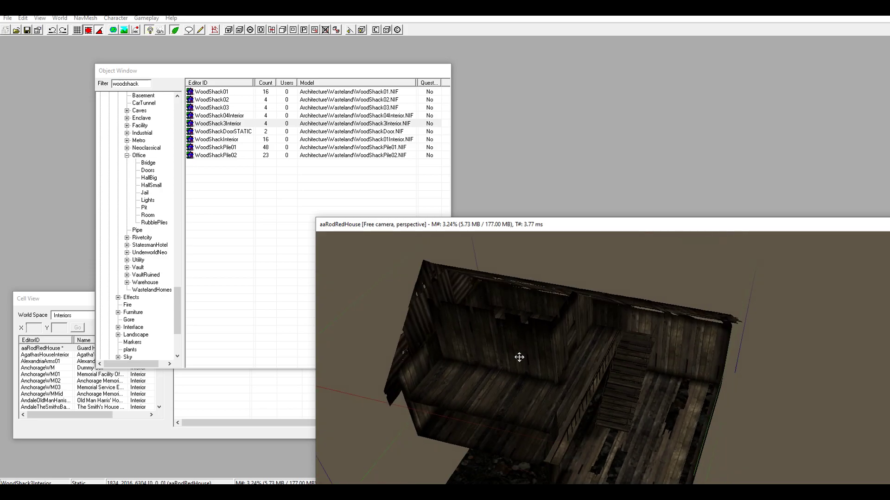
middle_click_drag(520, 356, 511, 298, "shift")
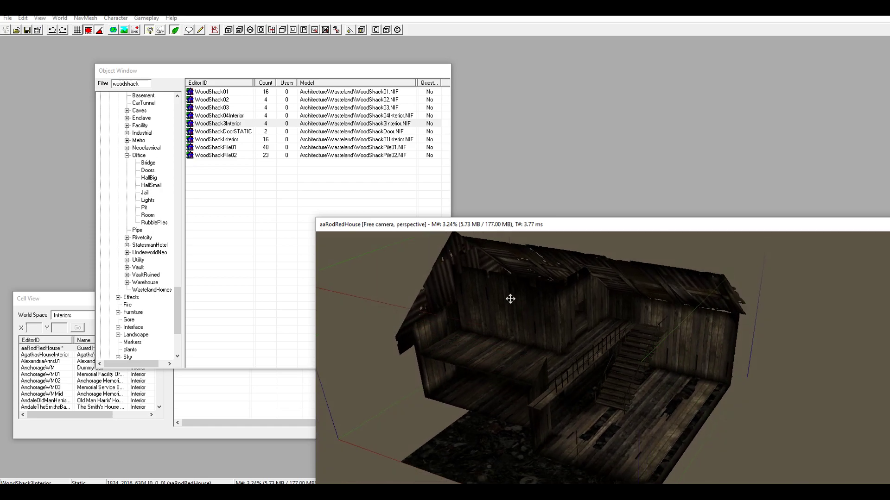
double_click(563, 330)
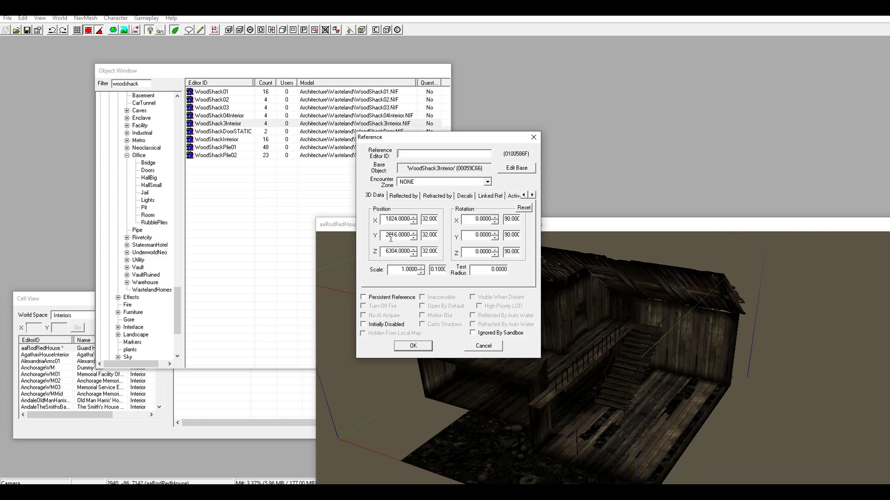
double_click(398, 221)
type("0")
double_click(397, 235)
type("0")
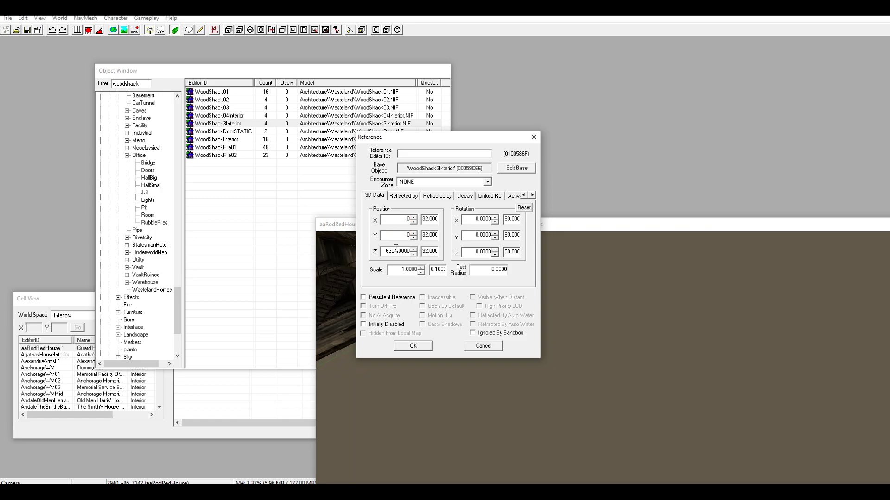
double_click(395, 252)
type("0")
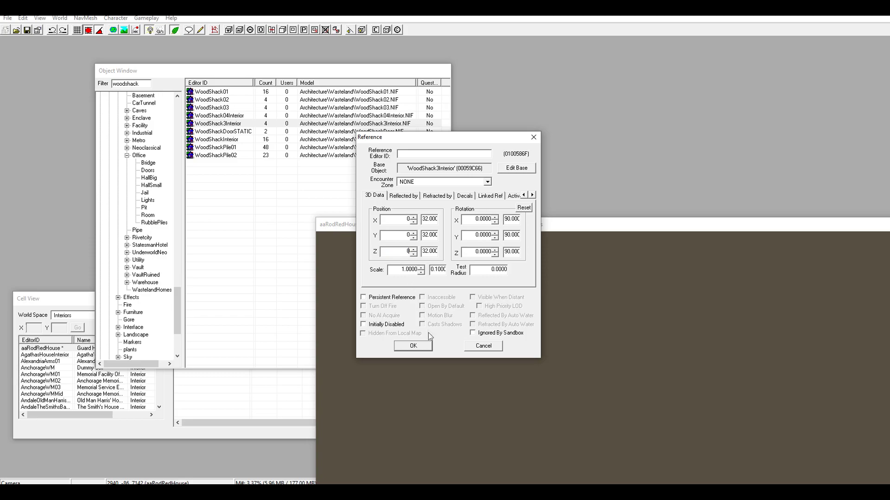
left_click(413, 346)
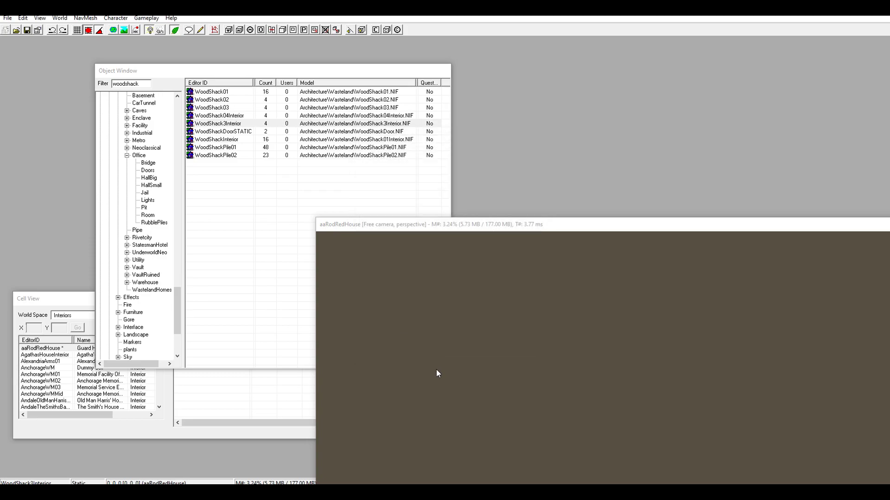
- Locate the repositioned WoodShack3Interior from the aaRodRedHouse object list and view it in the render window
left_click(79, 302)
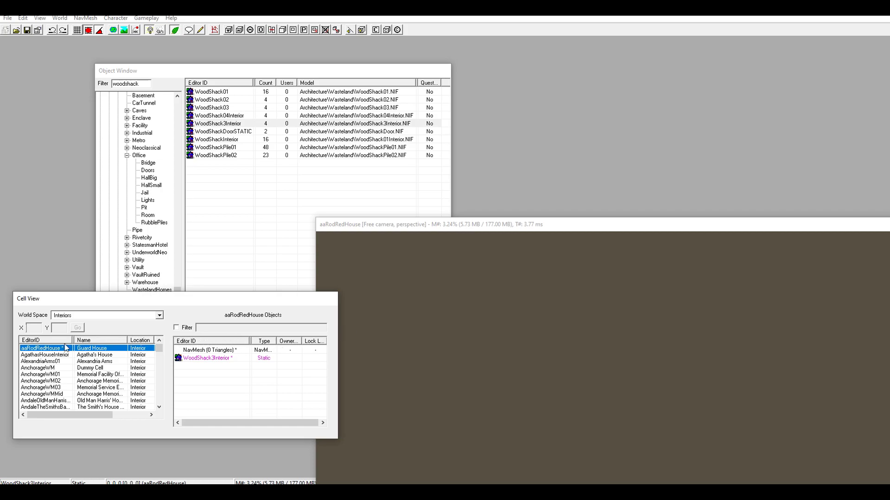
double_click(212, 360)
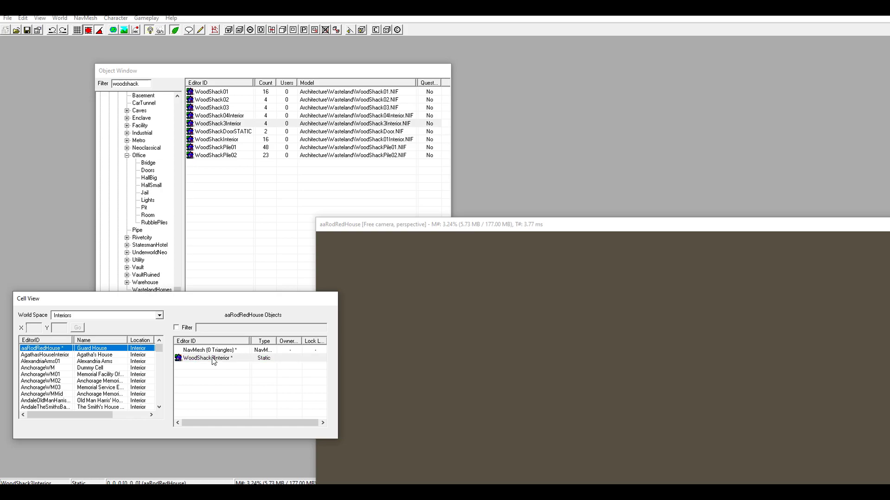
middle_click_drag(549, 382, 508, 302)
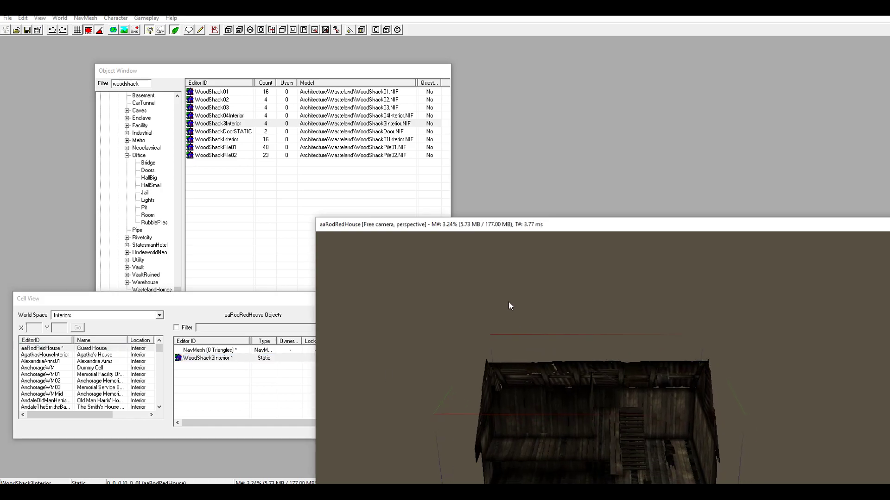
- Edit the aaRodRedHouse cell's interior data, naming it "Rodney's House" and making aaRodRed the owner NPC
right_click(52, 352)
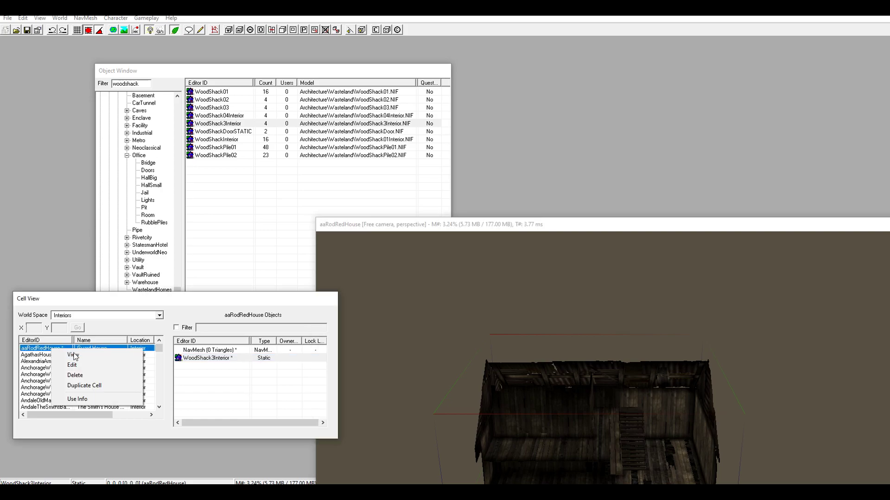
left_click(87, 368)
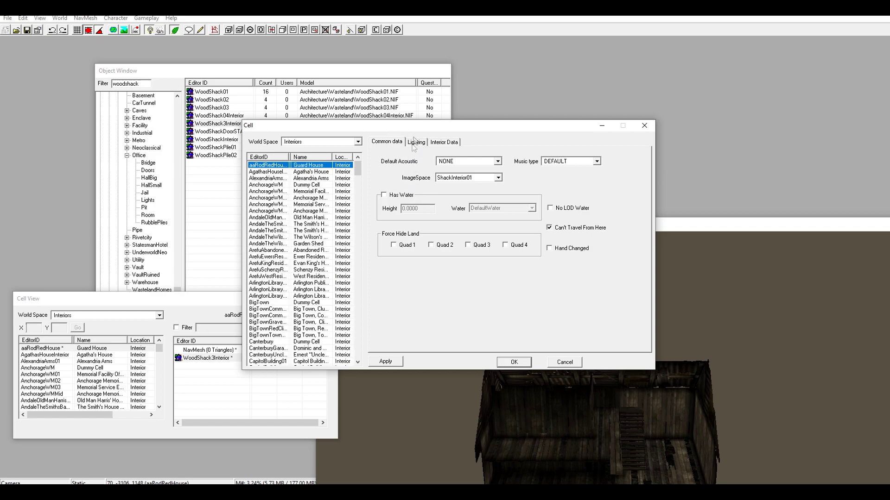
left_click(455, 143)
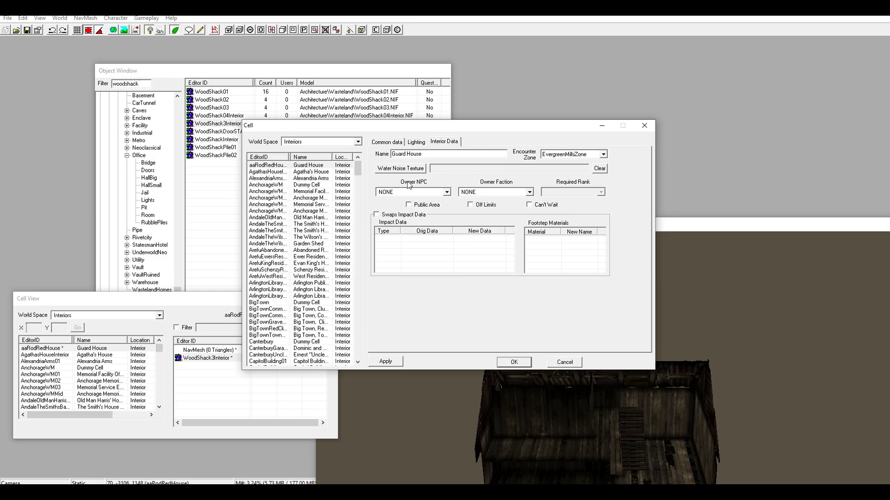
left_click_drag(428, 157, 383, 158)
type("Rodney's")
left_click(430, 192)
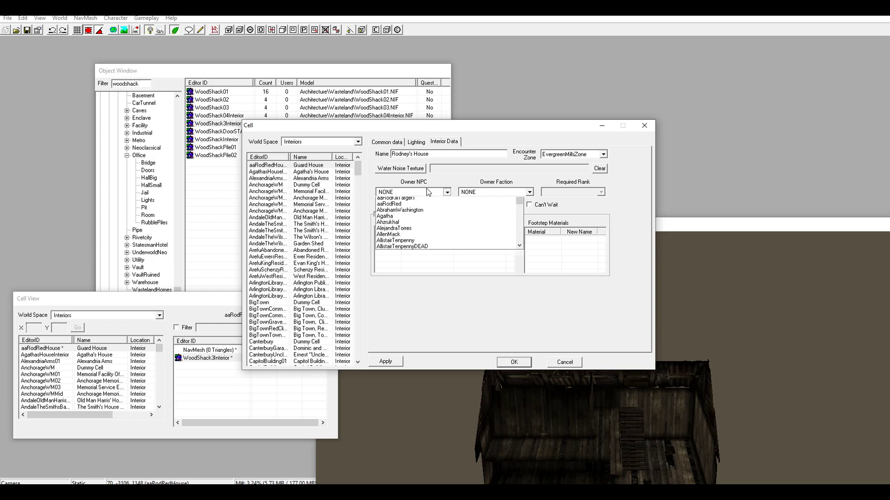
left_click(422, 213)
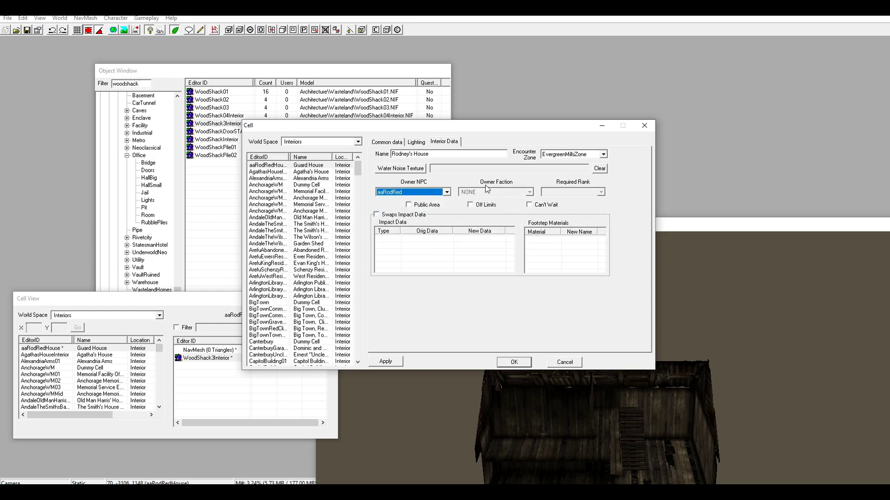
- Set the aaRodRedHouse cell's encounter zone to MegatonZone and apply the interior data changes
left_click(570, 157)
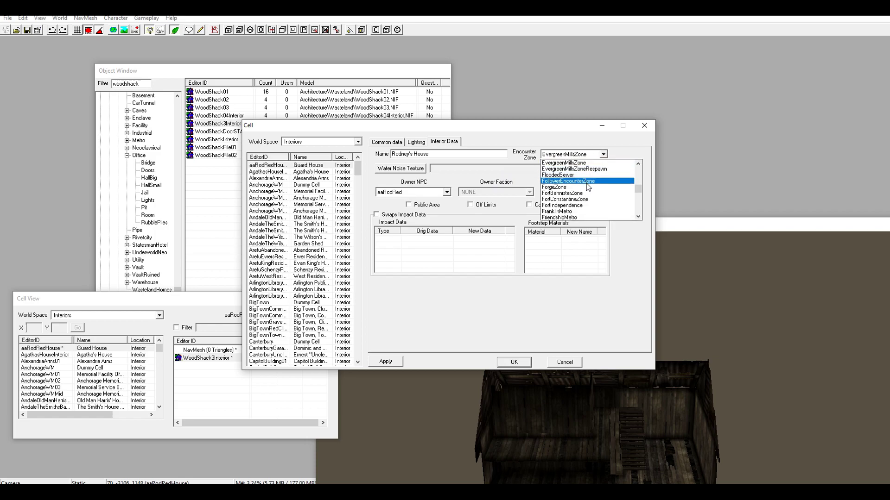
scroll(588, 187, "up", 1)
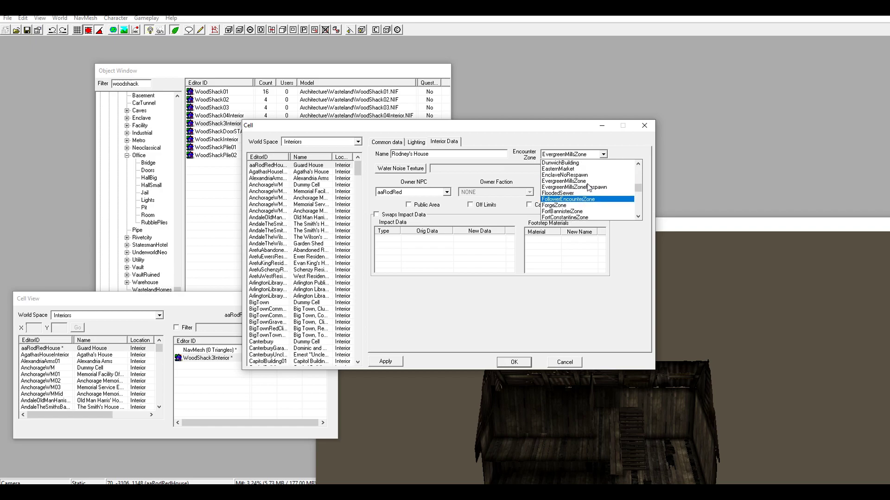
key("Down")
key("Down")
key("Down")
key("Down")
key("Down")
key("Down")
key("Down")
key("Down")
key("Down")
key("Down")
key("Down")
key("Down")
key("Down")
key("Down")
key("Down")
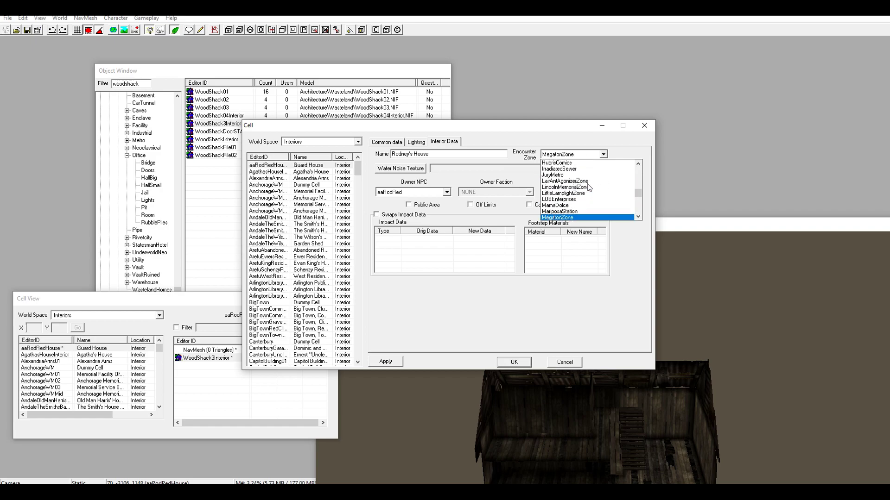
left_click(575, 217)
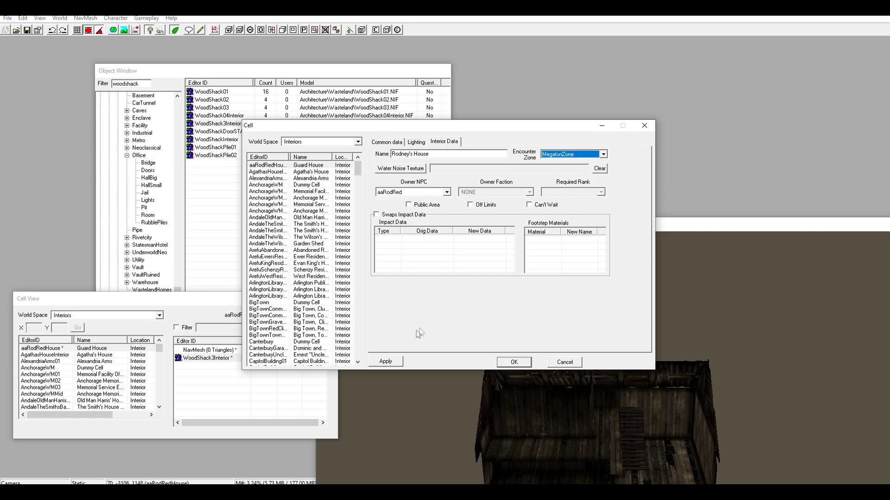
left_click(381, 361)
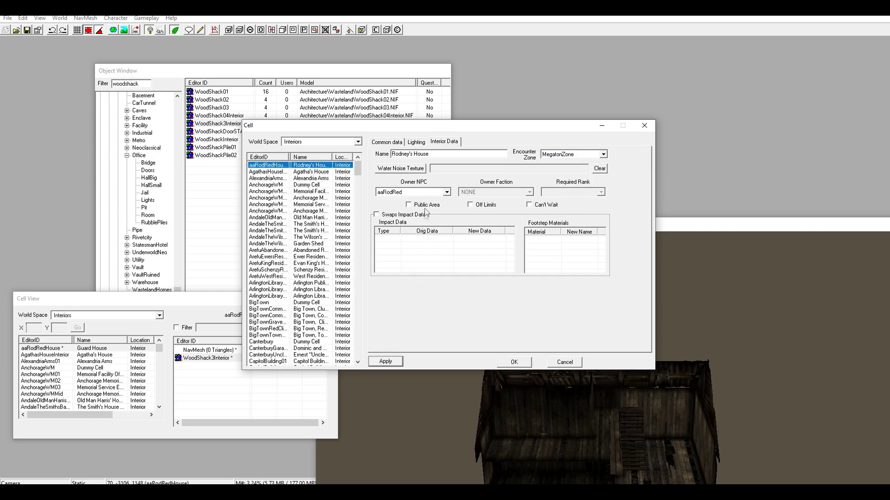
- Set the aaRodRedHouse cell's music type to TenpennyLobbyMusic and apply the change
left_click(396, 146)
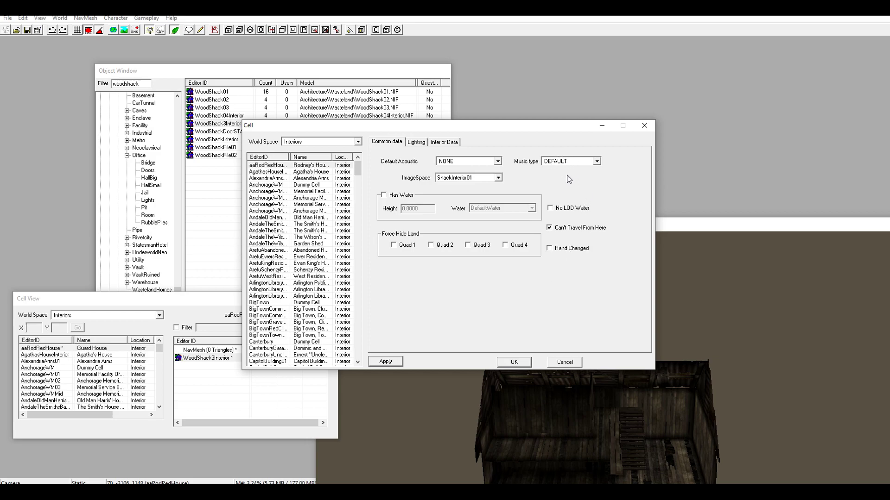
left_click(581, 161)
scroll(573, 183, "down", 3)
scroll(573, 184, "down", 4)
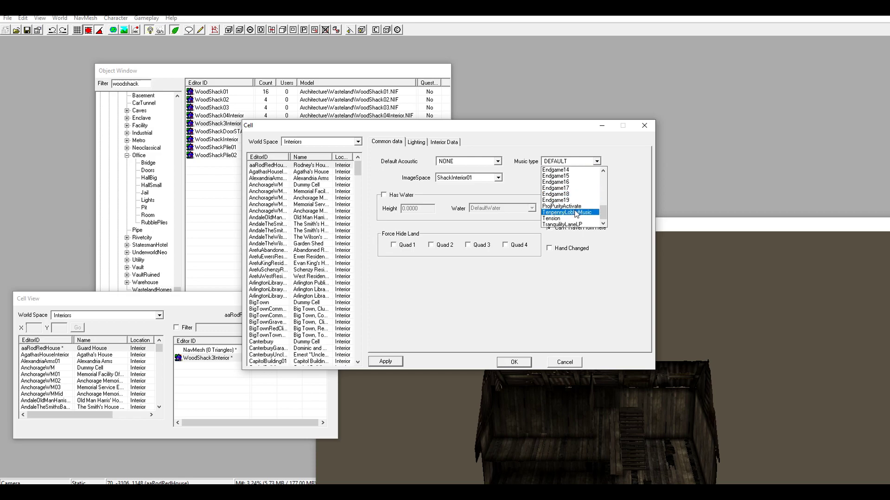
scroll(575, 214, "up", 7)
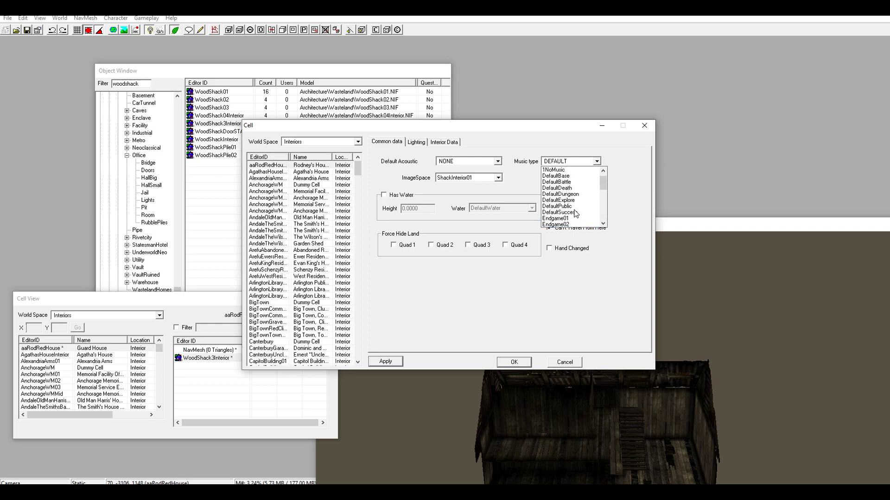
scroll(578, 206, "down", 4)
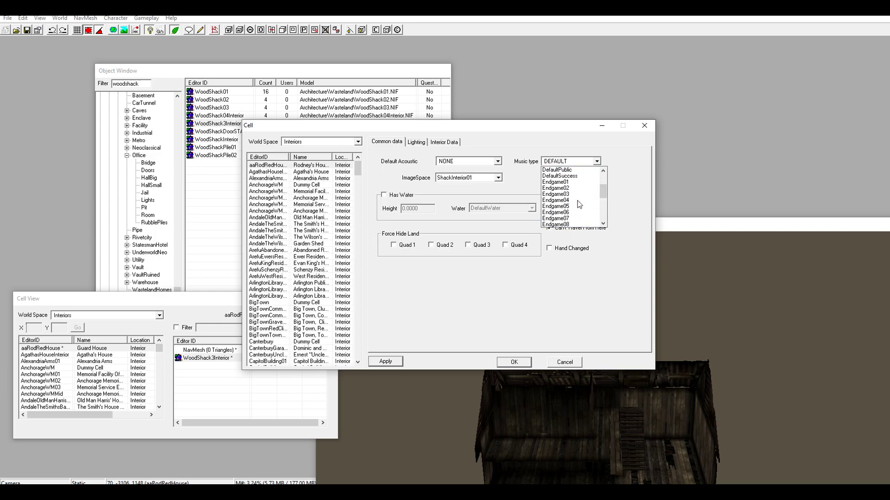
scroll(579, 205, "down", 4)
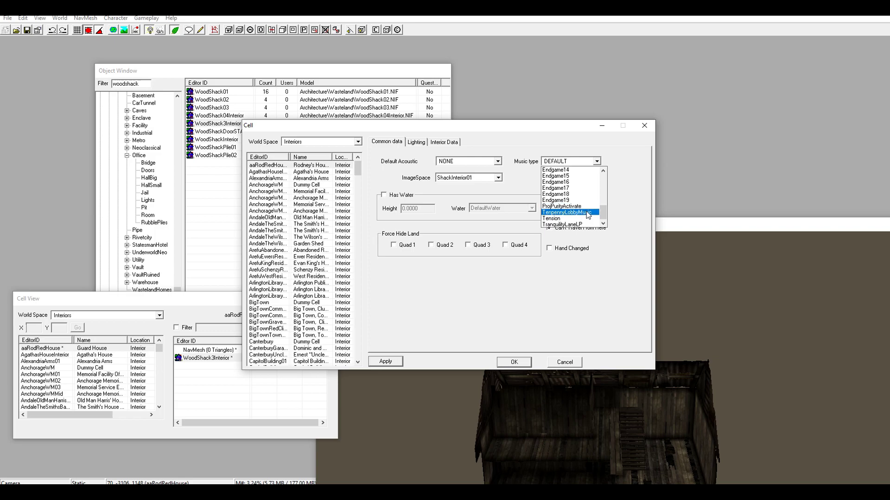
left_click(586, 213)
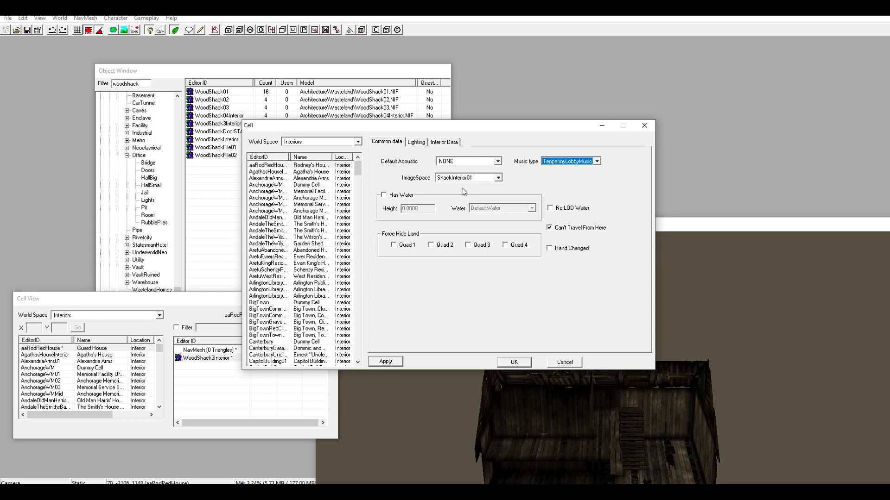
left_click(388, 361)
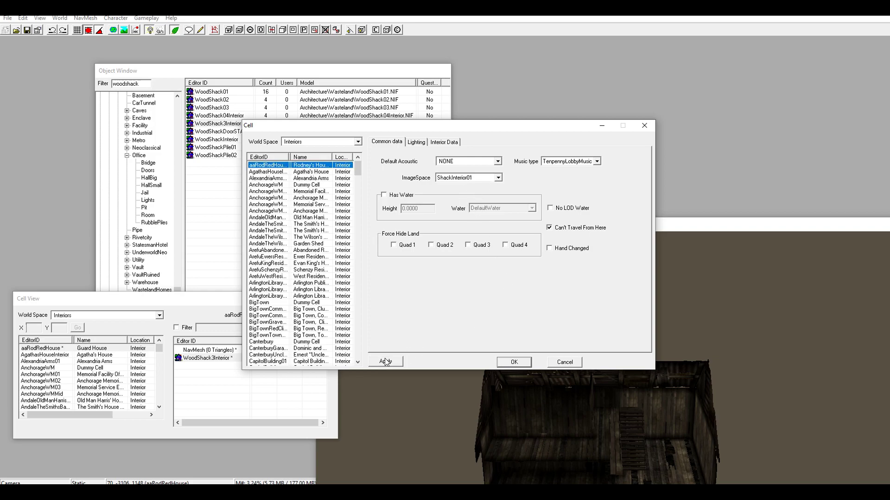